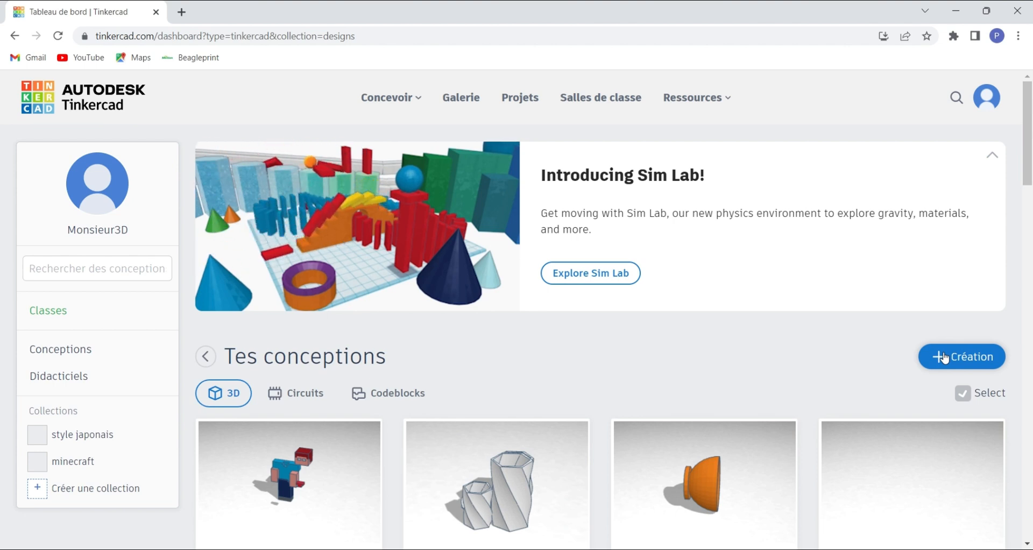
Create a new 3D design and add a sphere raised 68 mm above the workplane
click(945, 357)
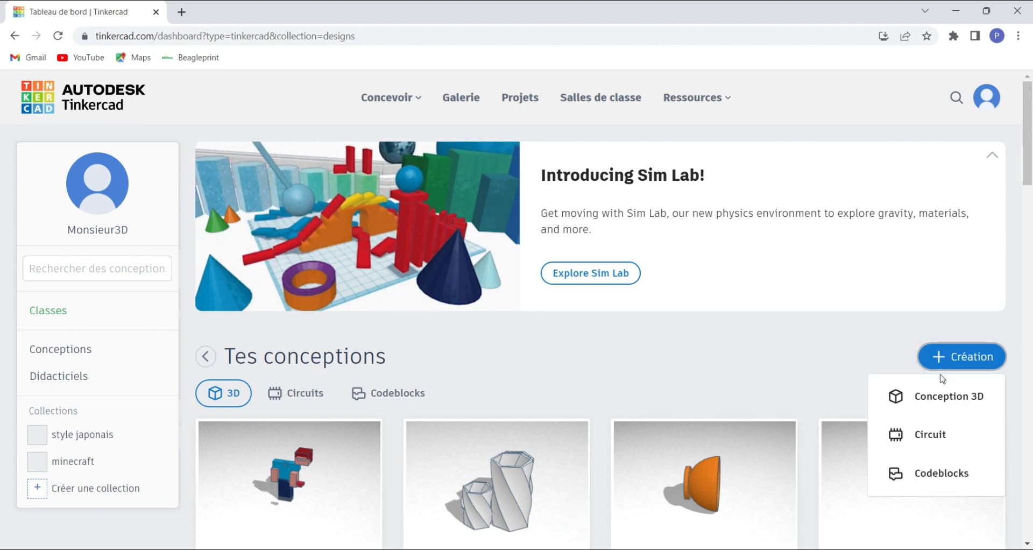
click(937, 393)
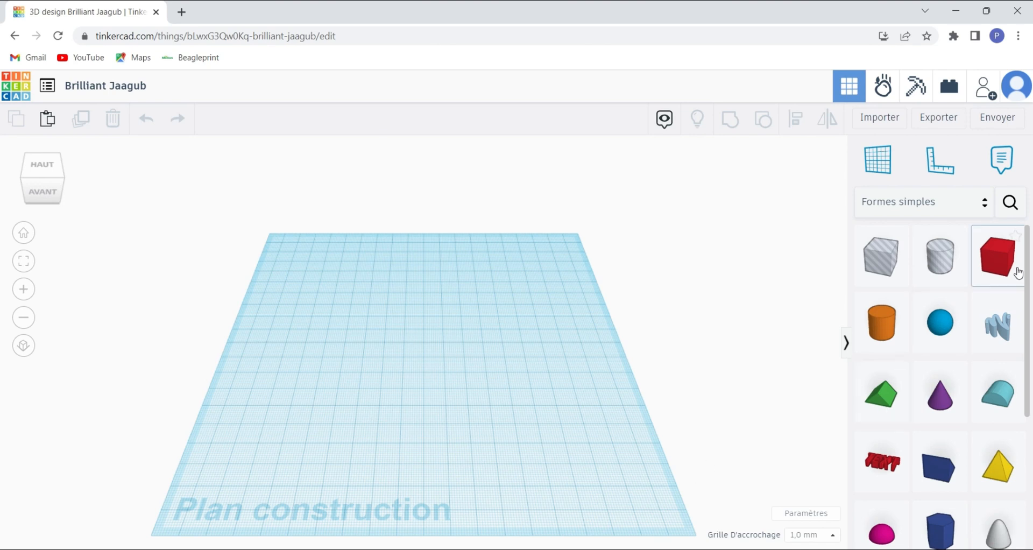
drag(948, 327, 359, 329)
right_drag(455, 337, 460, 304)
drag(355, 270, 350, 144)
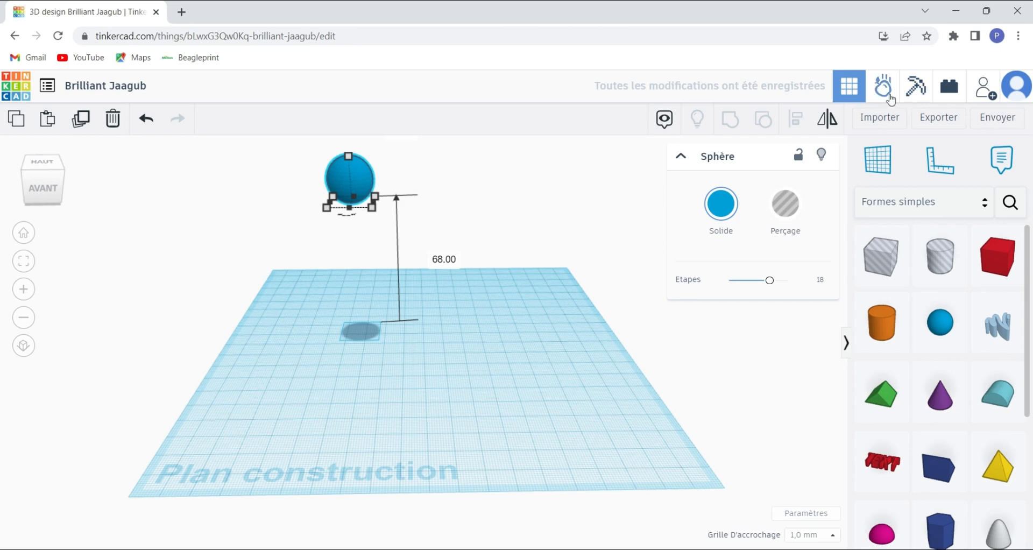
Open the design in the Sim Lab physics environment and set the sphere's material to Béton
click(885, 92)
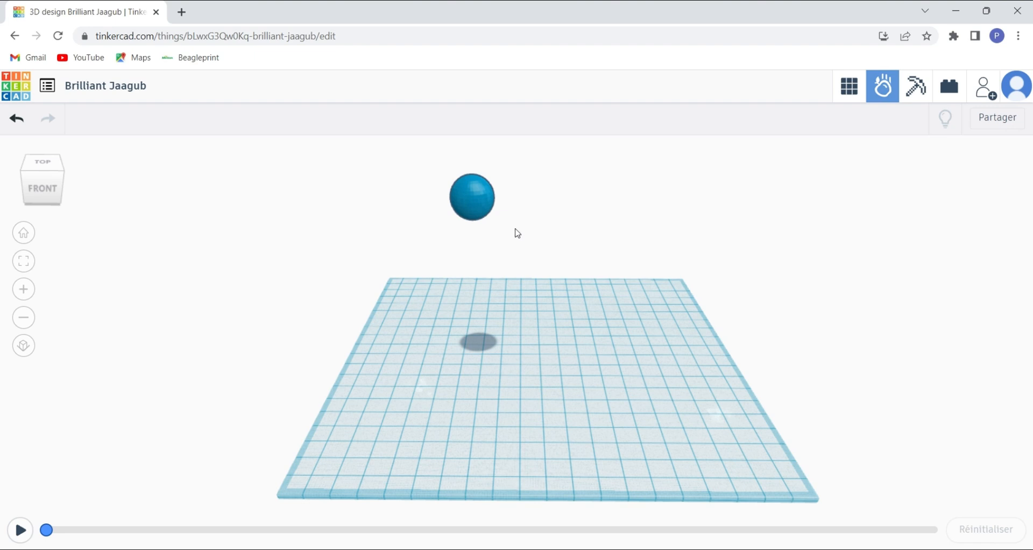
click(469, 196)
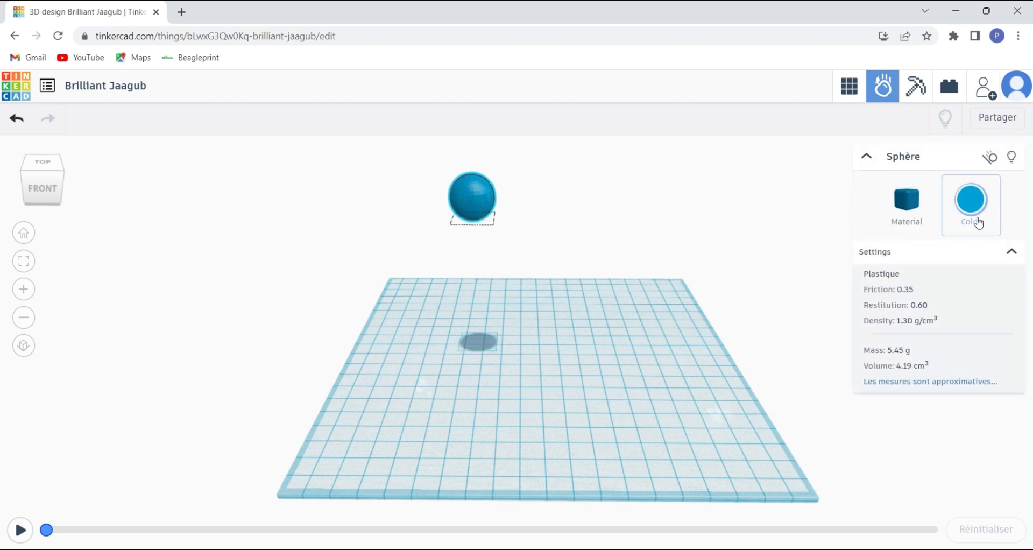
click(917, 210)
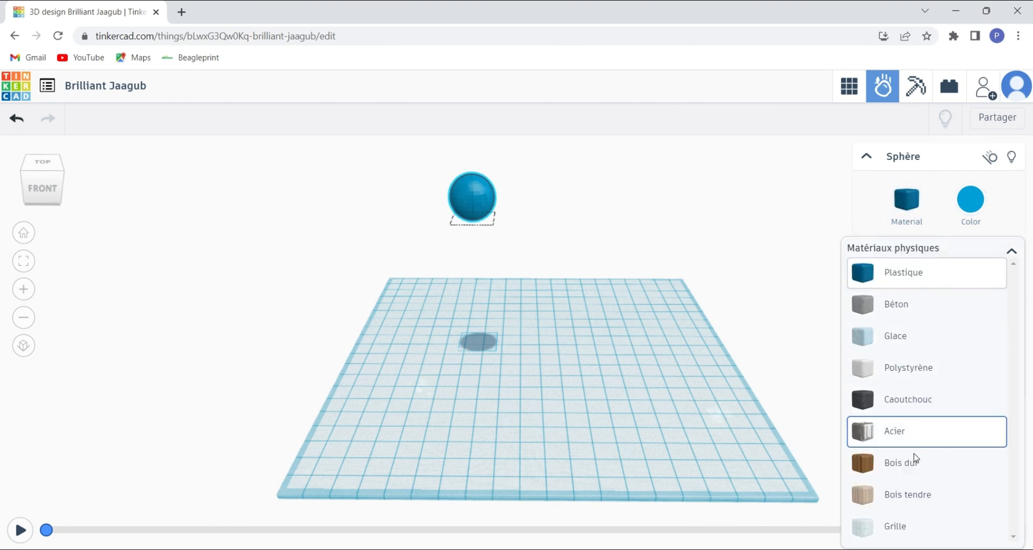
click(867, 226)
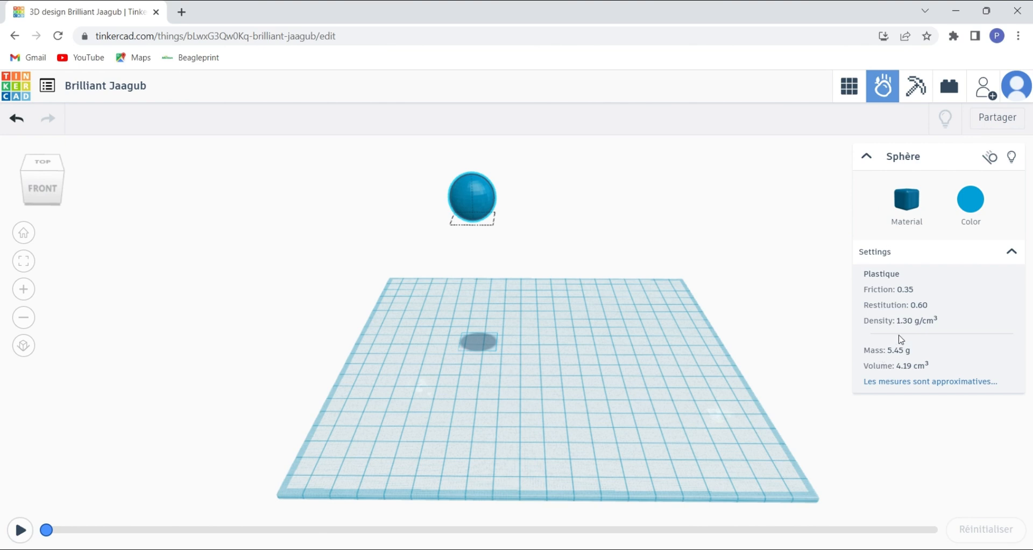
mouse_move(891, 357)
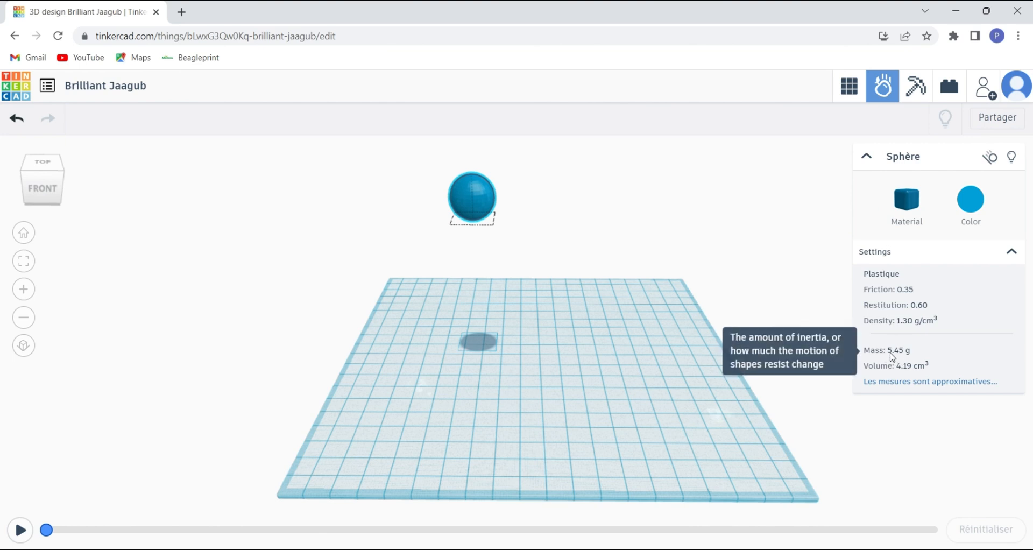
click(905, 219)
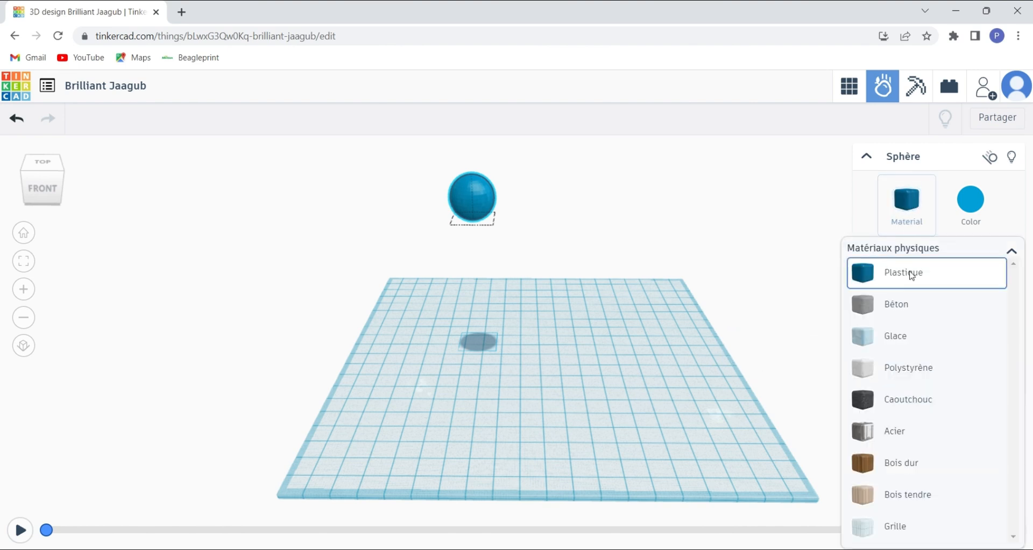
click(901, 304)
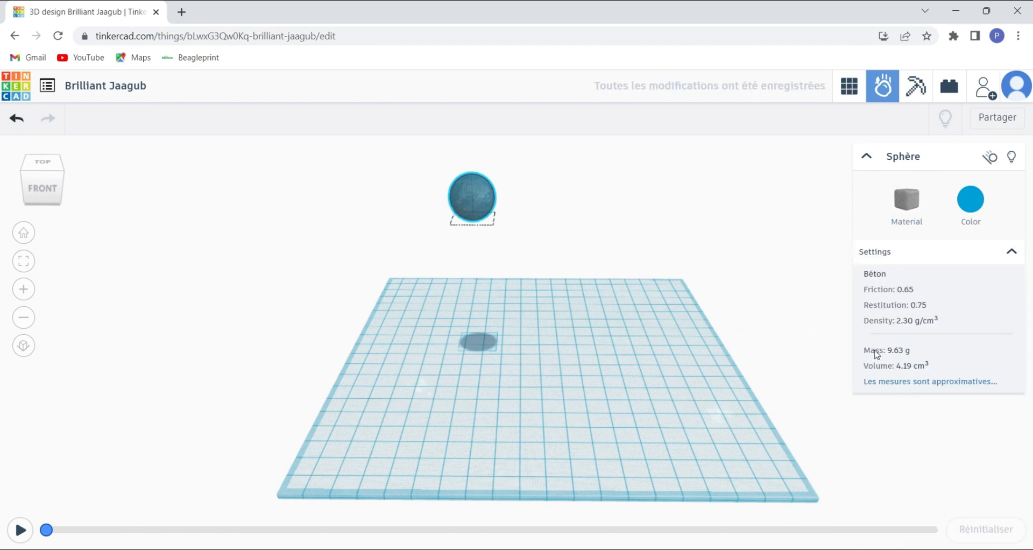
mouse_move(895, 357)
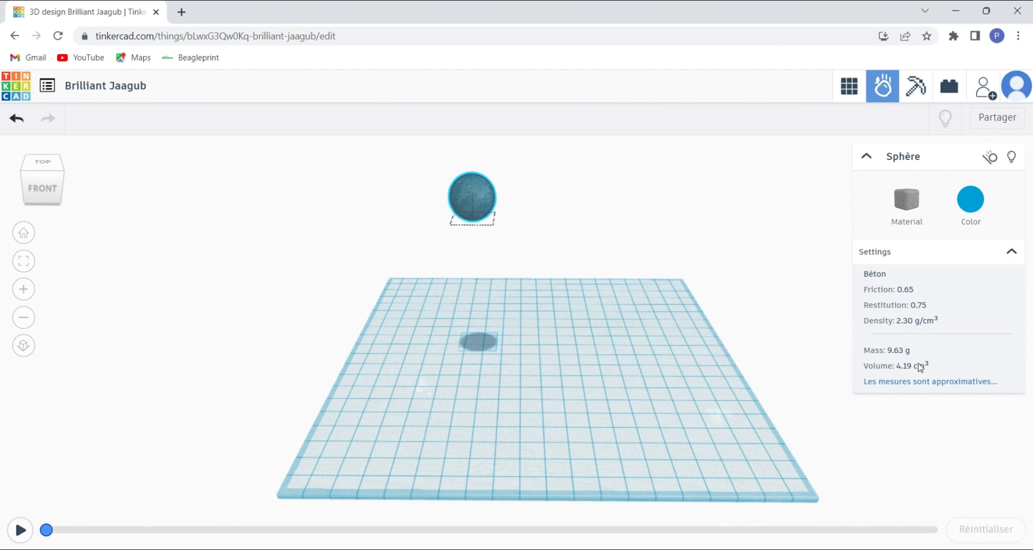
Try the sphere's Transparent colour option and turn it off, and hide the sphere and show it again
click(963, 212)
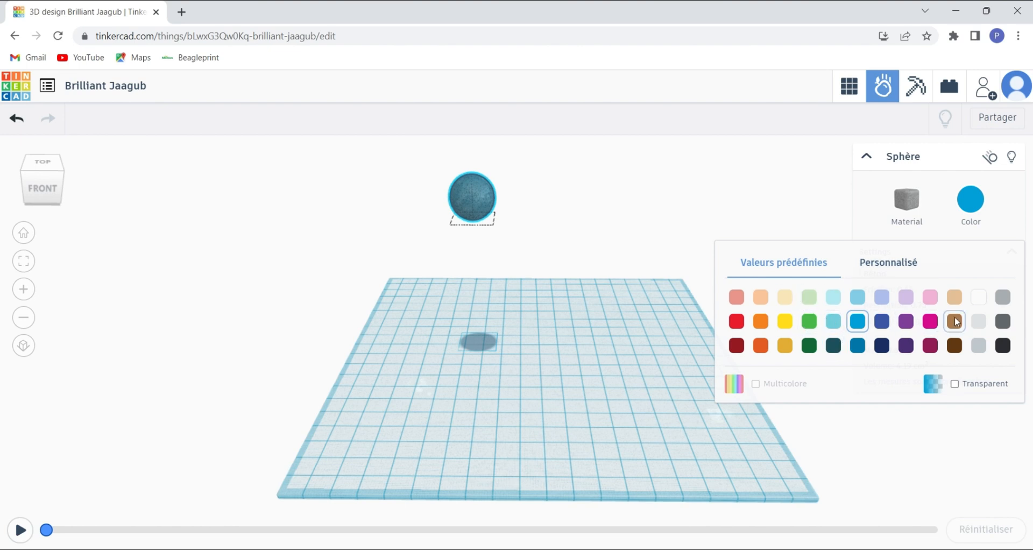
click(888, 264)
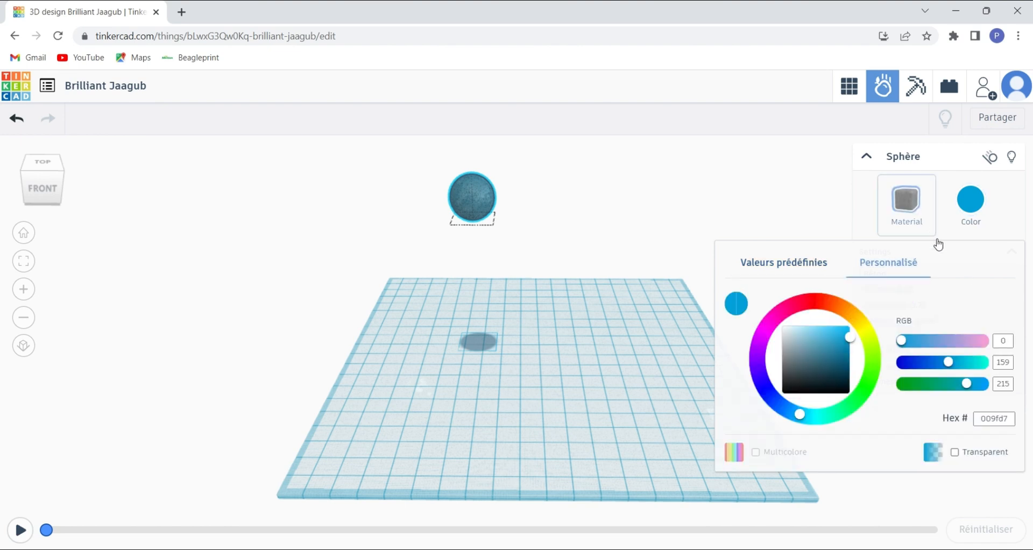
click(954, 452)
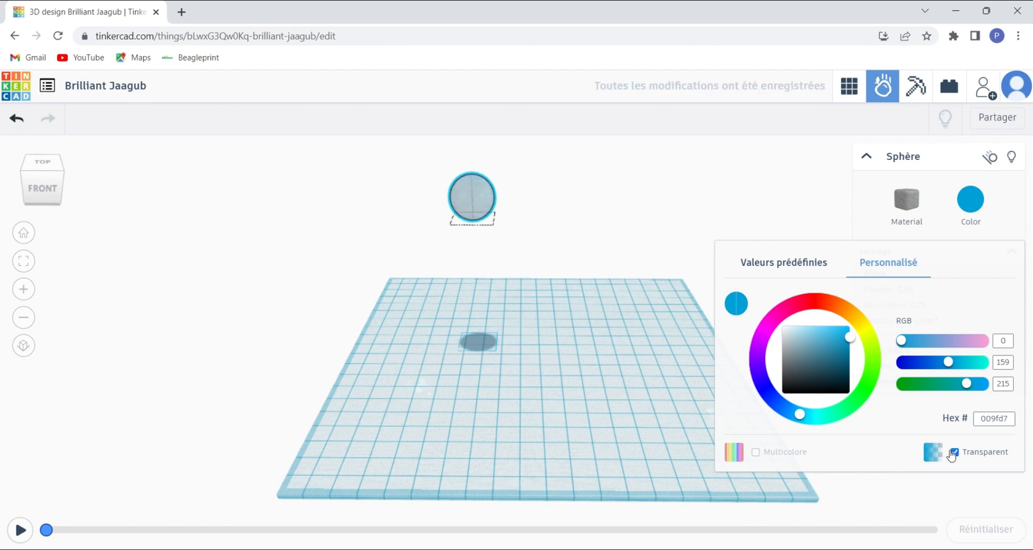
click(953, 453)
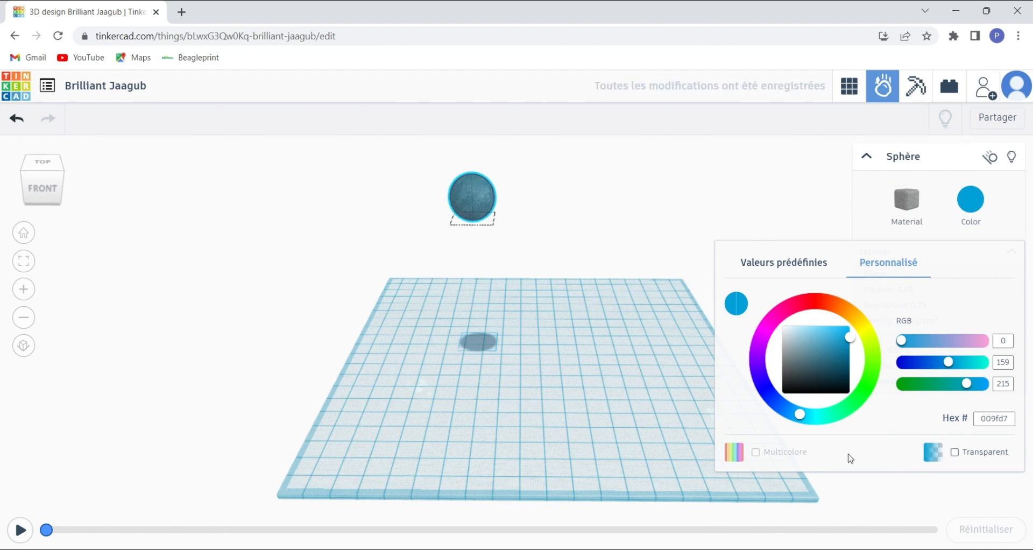
click(1013, 160)
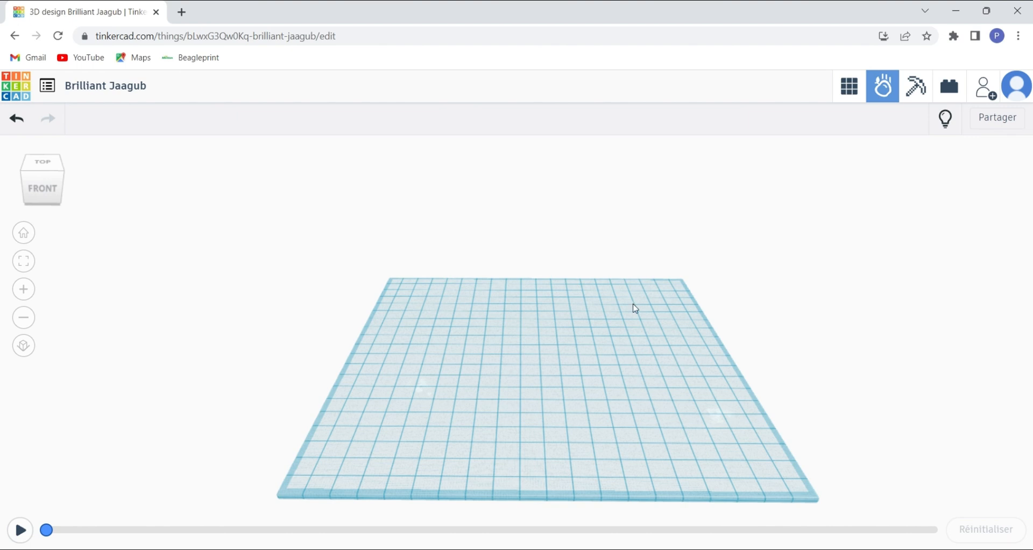
click(948, 121)
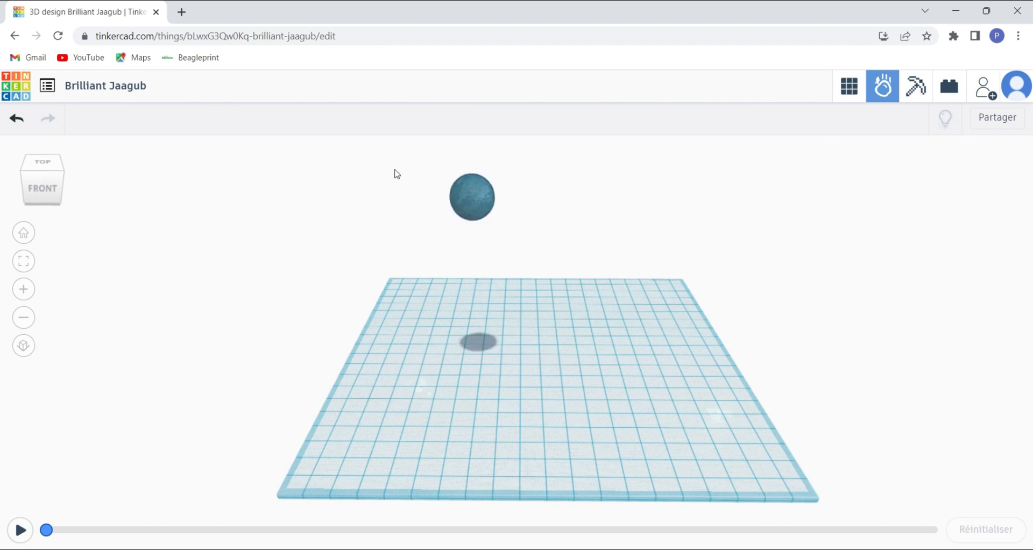
Make the floating sphere static, run the simulation and reset it
click(469, 198)
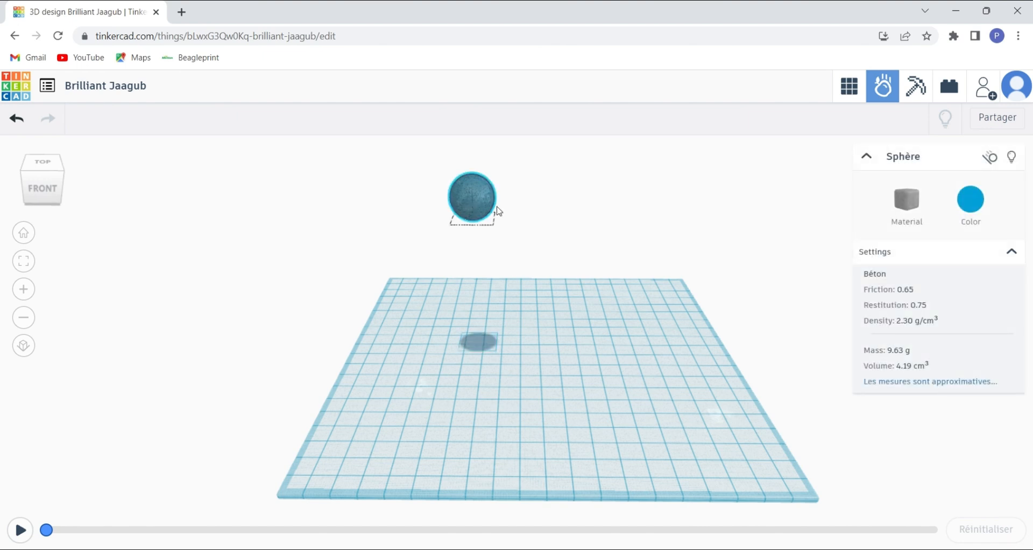
click(991, 161)
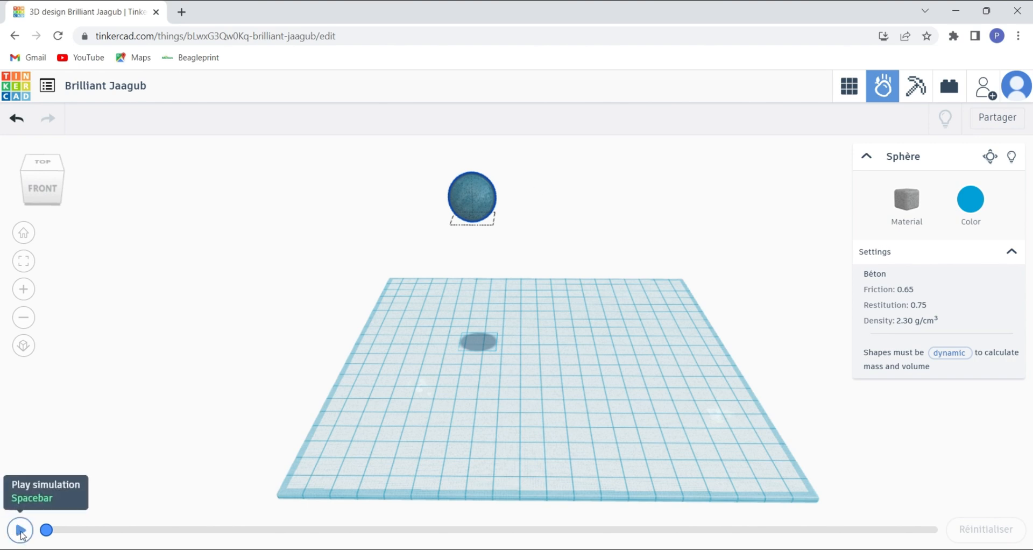
click(20, 531)
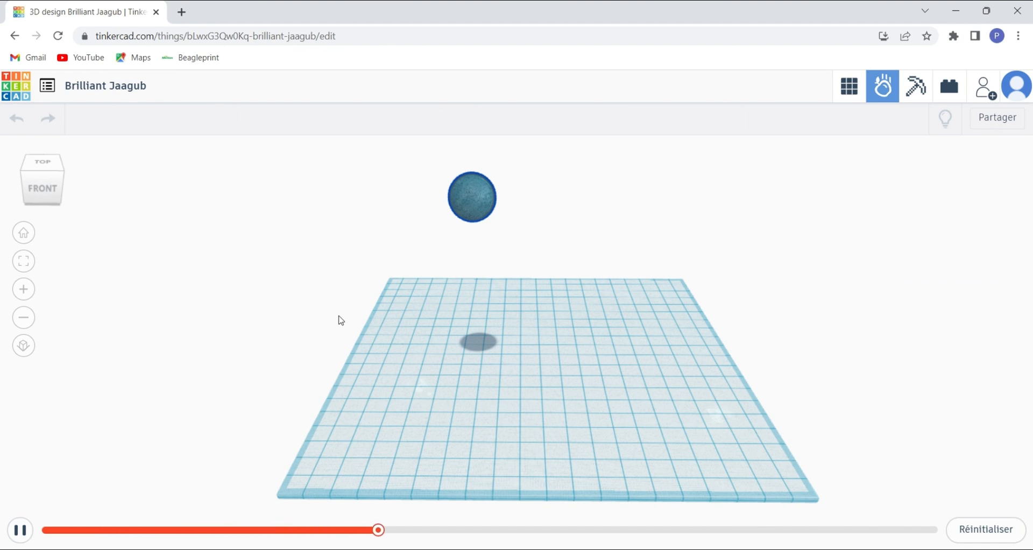
click(970, 531)
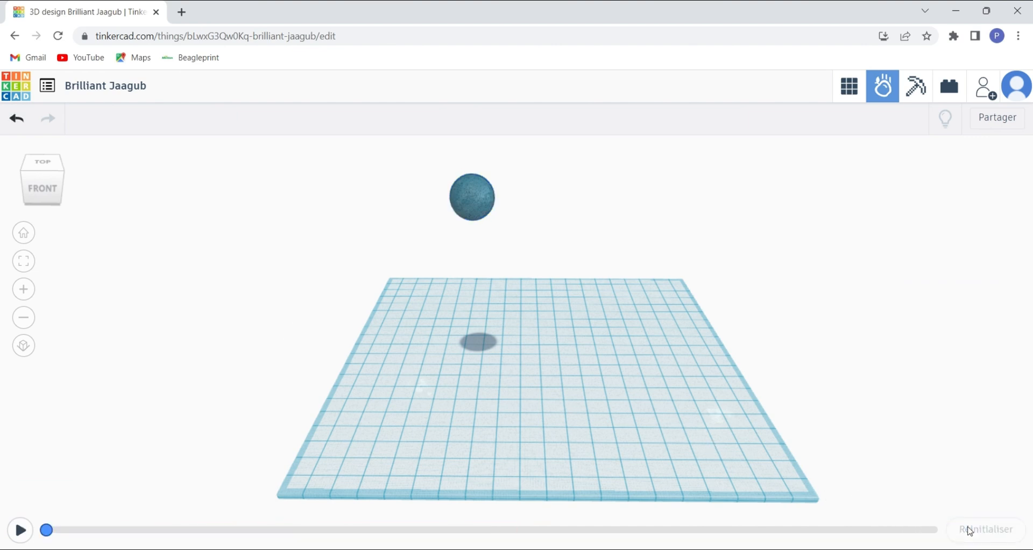
Make the sphere dynamic again, run the simulation to watch its motion and reset it
click(464, 205)
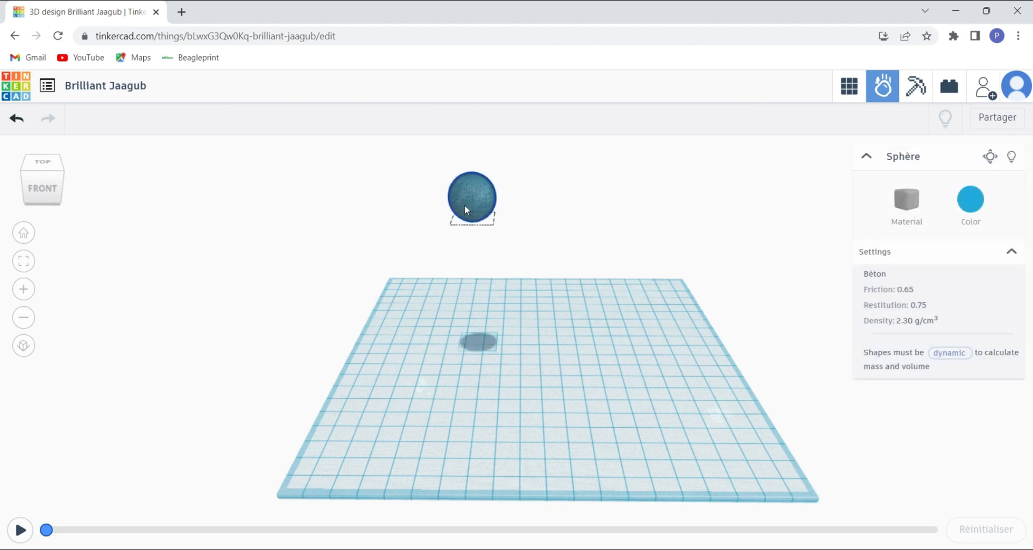
click(991, 157)
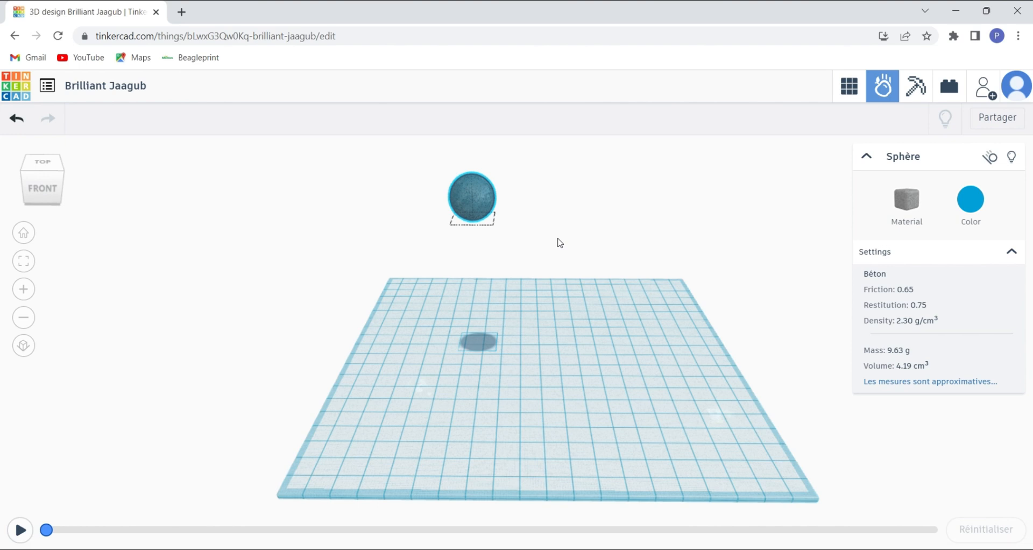
click(20, 530)
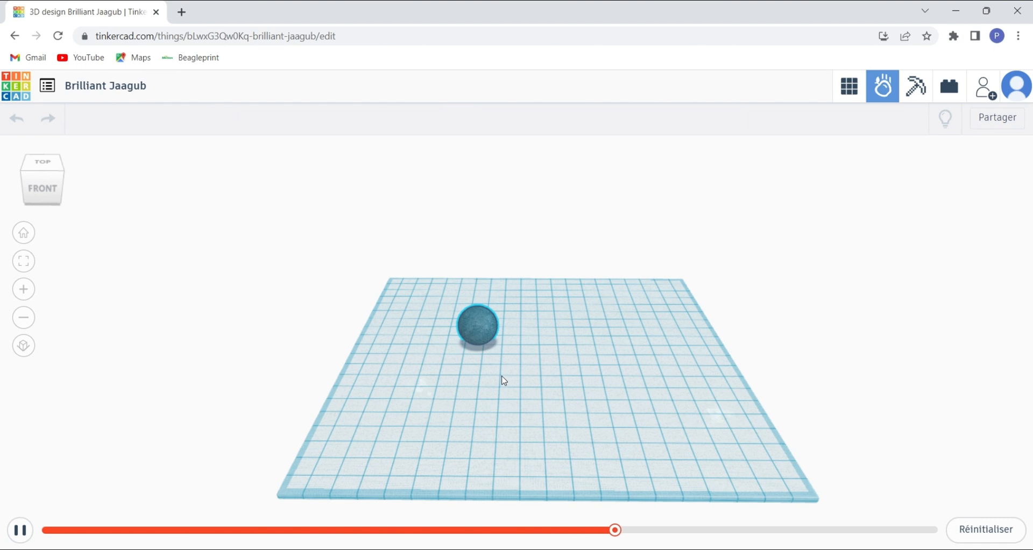
click(982, 533)
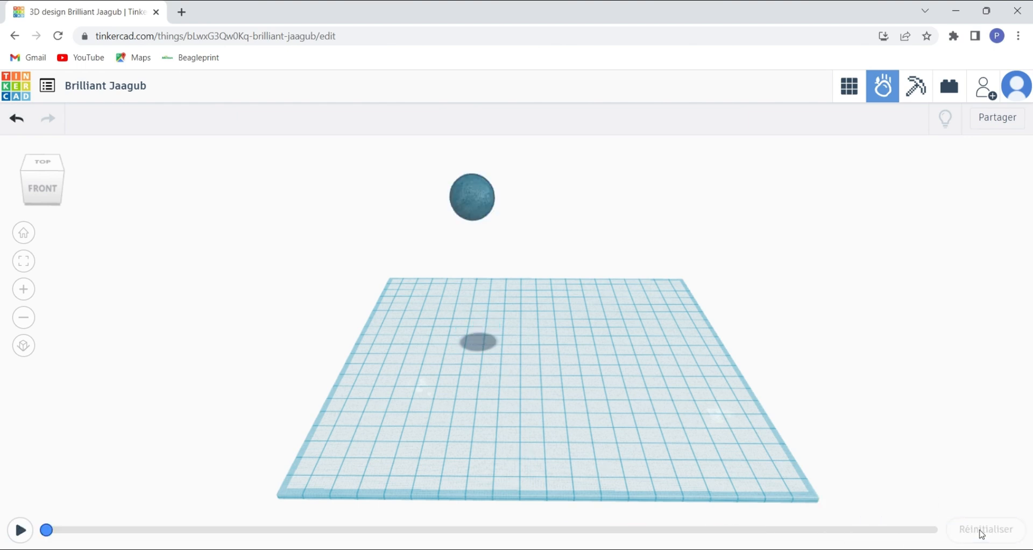
Return to the 3D editor, duplicate the sphere and raise the copy directly above the original
click(849, 93)
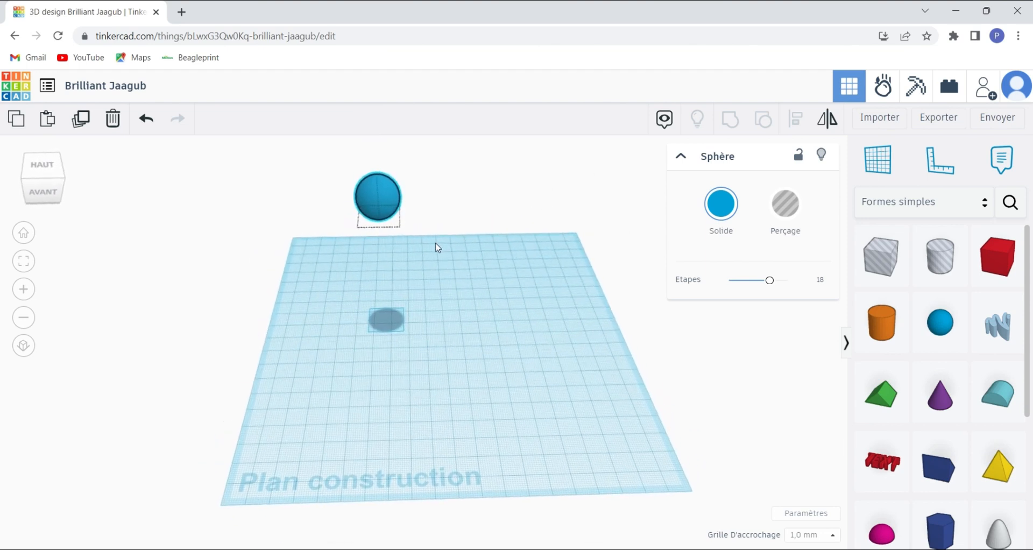
right_drag(460, 222, 442, 219)
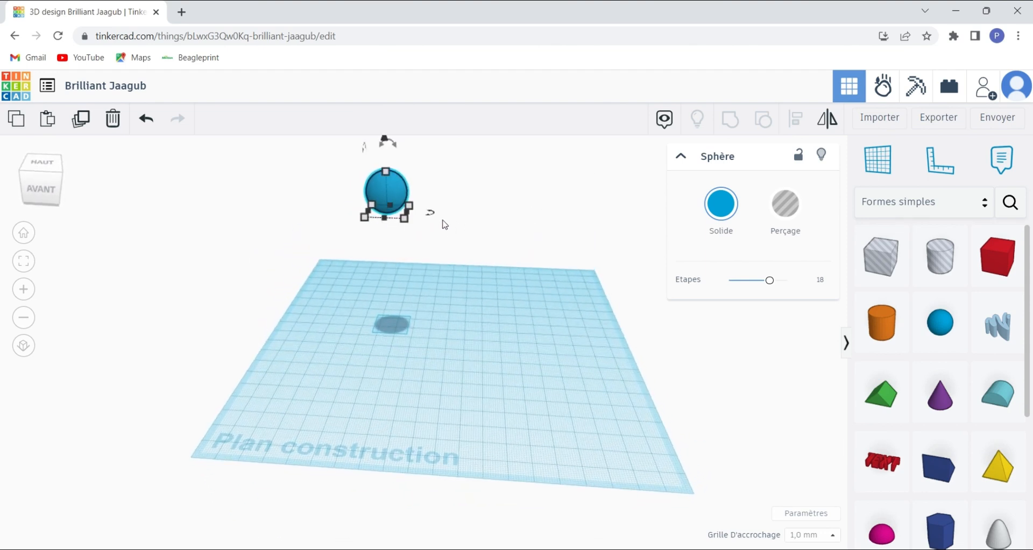
middle_drag(476, 223, 498, 305)
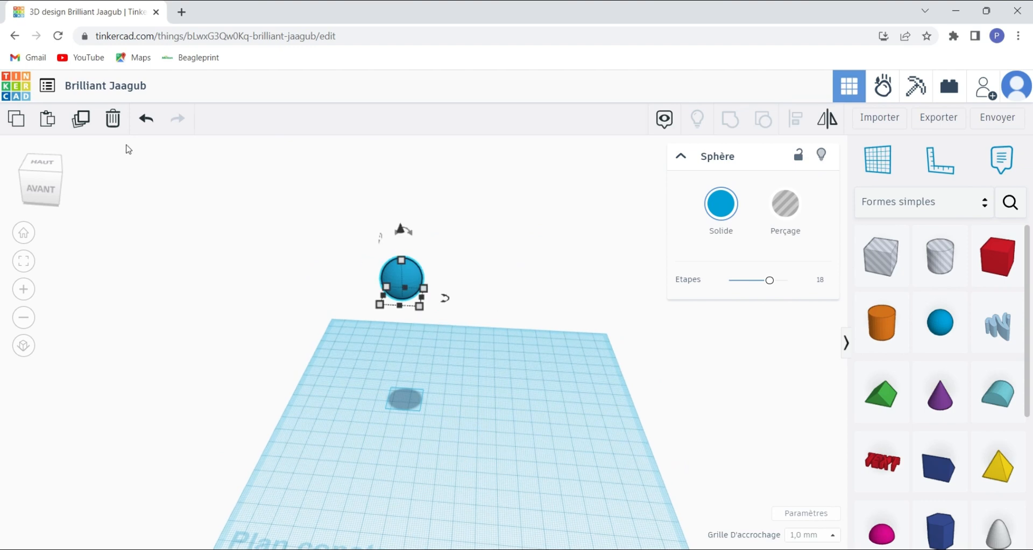
click(81, 120)
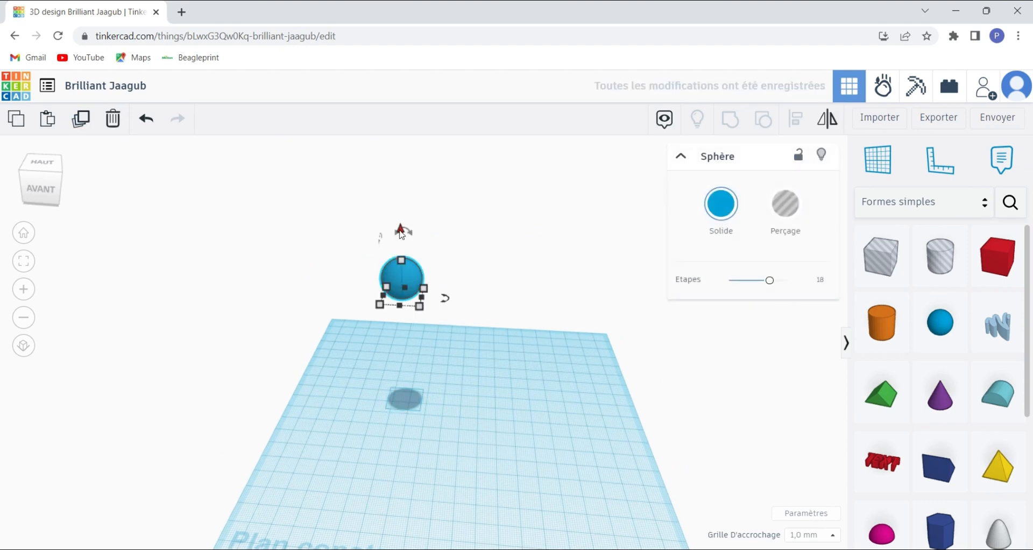
drag(401, 232, 390, 154)
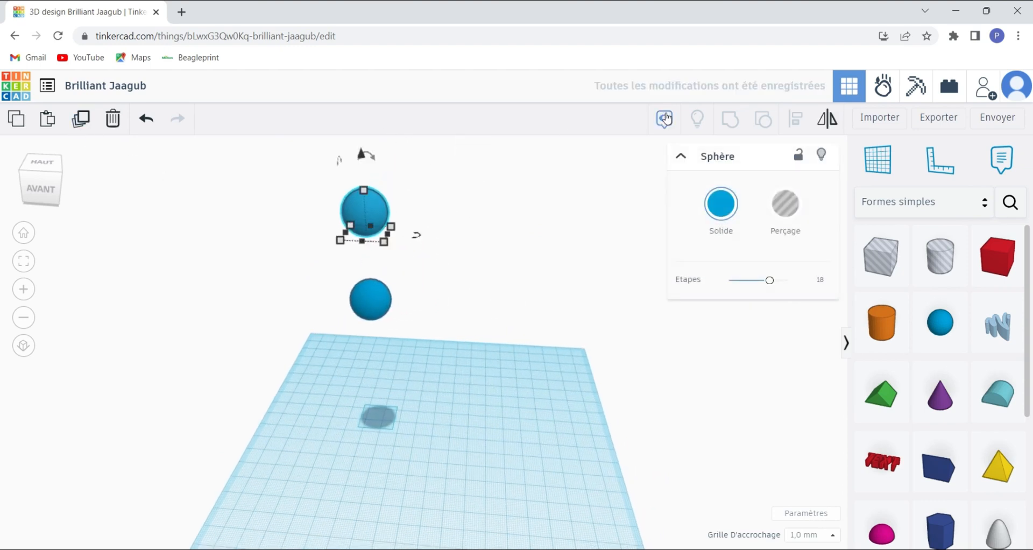
Switch to the physics simulation environment and make the lower sphere static
click(879, 97)
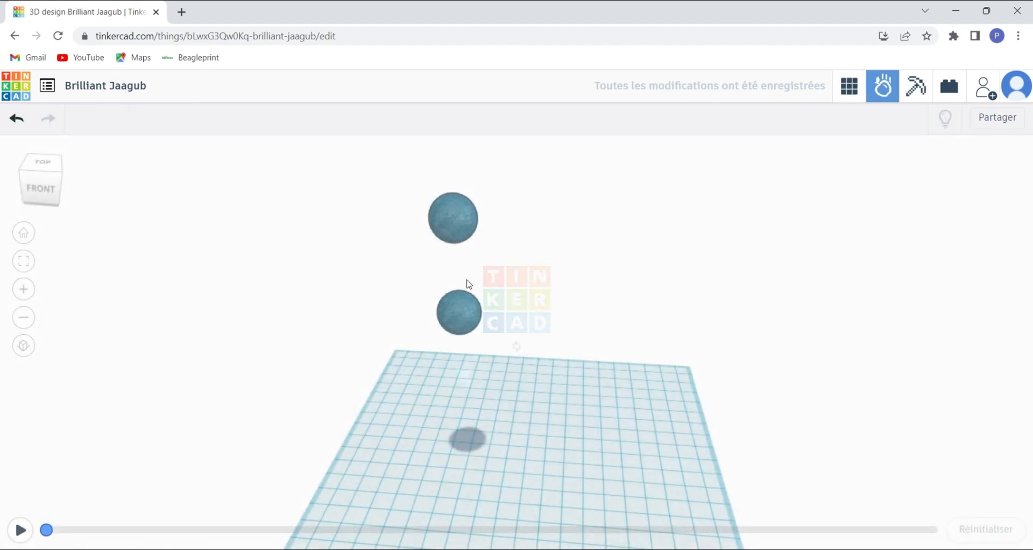
click(450, 305)
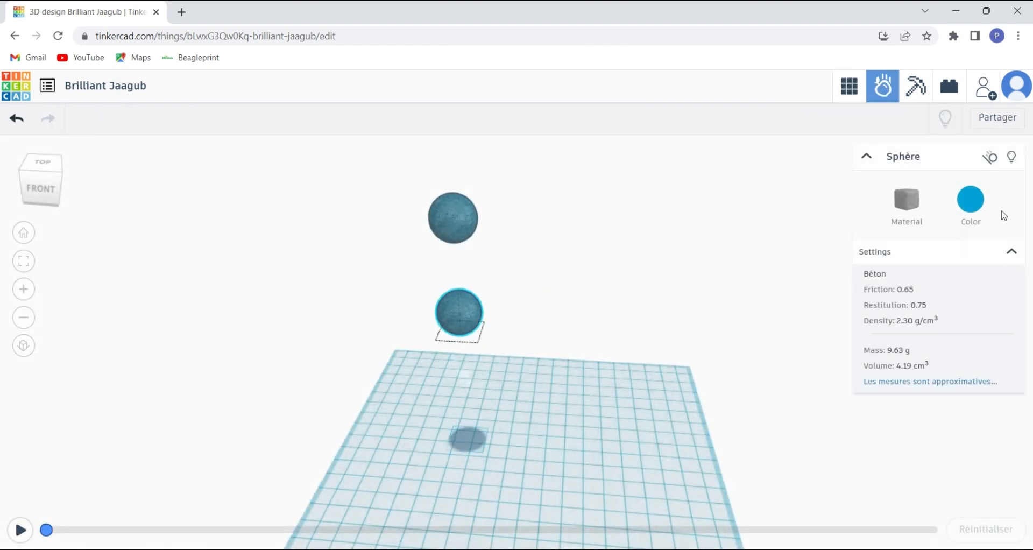
click(990, 156)
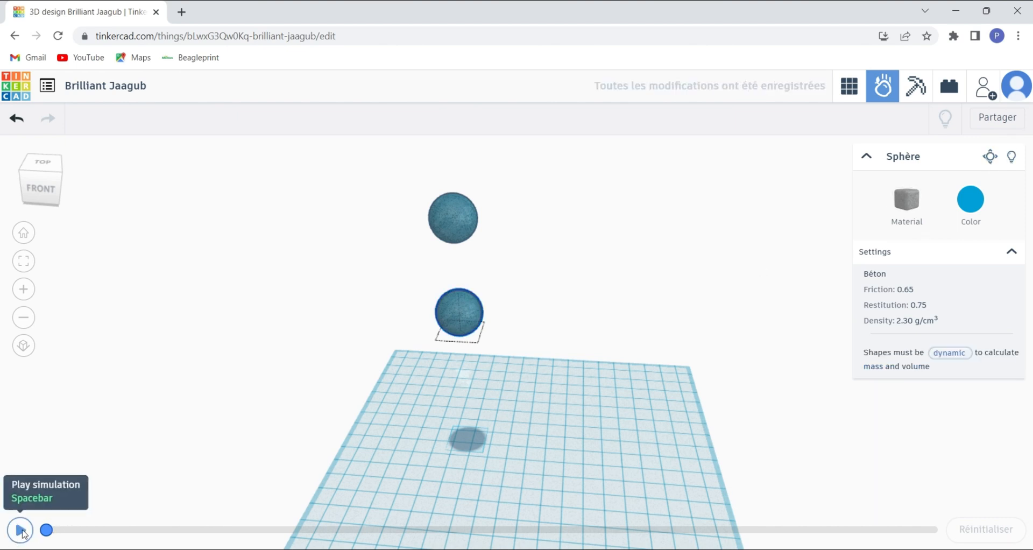
Run the simulation and examine up close how the upper sphere interacts with the static lower one
click(18, 533)
scroll(456, 295, up, 5)
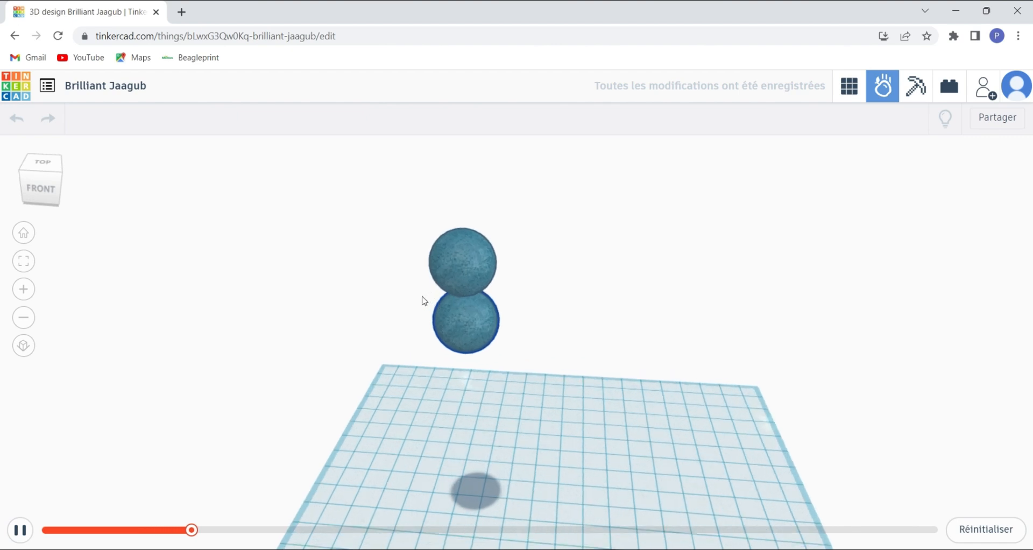
right_drag(439, 292, 563, 270)
scroll(563, 270, up, 1)
middle_drag(556, 263, 508, 265)
scroll(528, 310, up, 2)
scroll(515, 294, up, 3)
scroll(508, 257, down, 4)
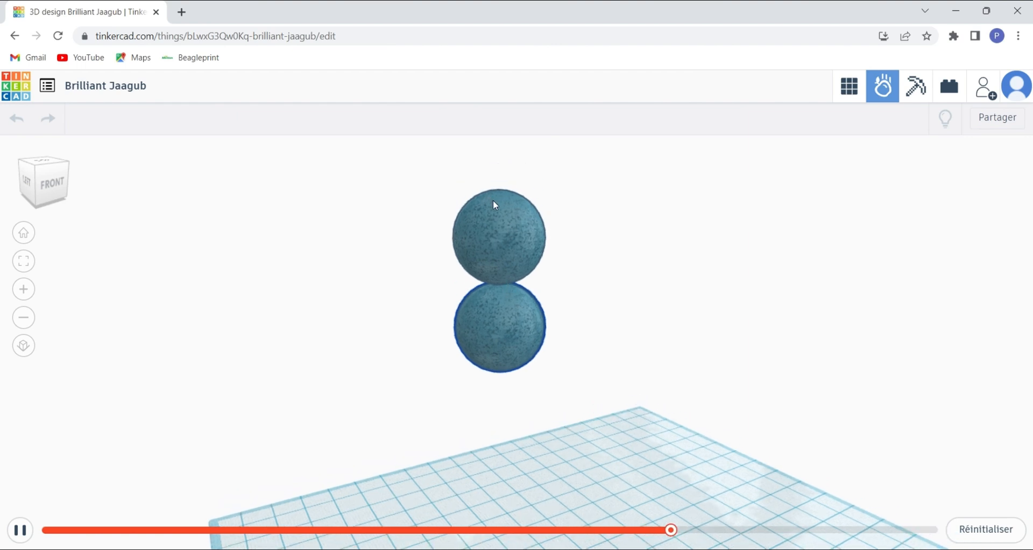
Throw a series of objects at the static sphere while the simulation runs and observe how it responds
middle_drag(493, 200, 486, 238)
click(484, 249)
middle_drag(431, 302, 397, 315)
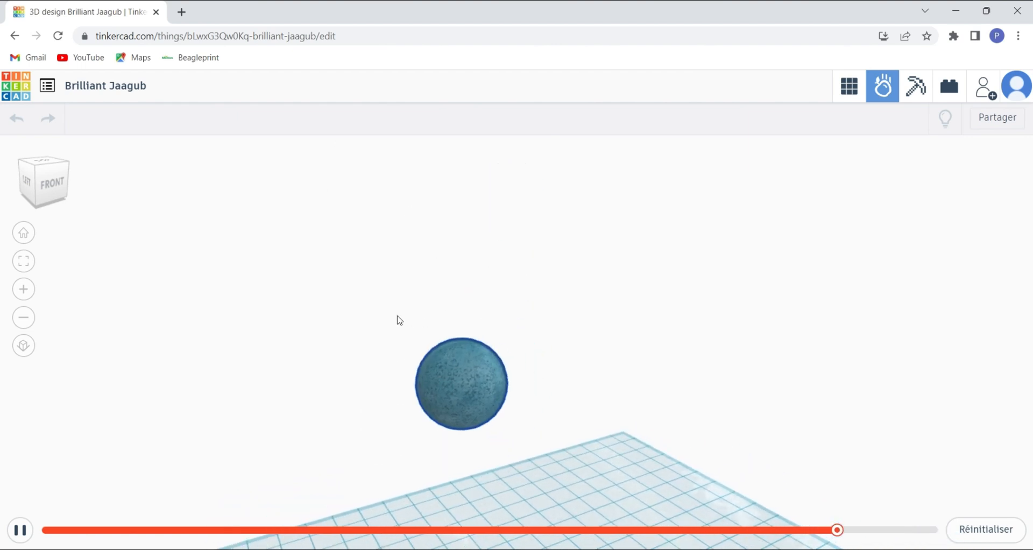
right_drag(399, 321, 527, 186)
click(482, 188)
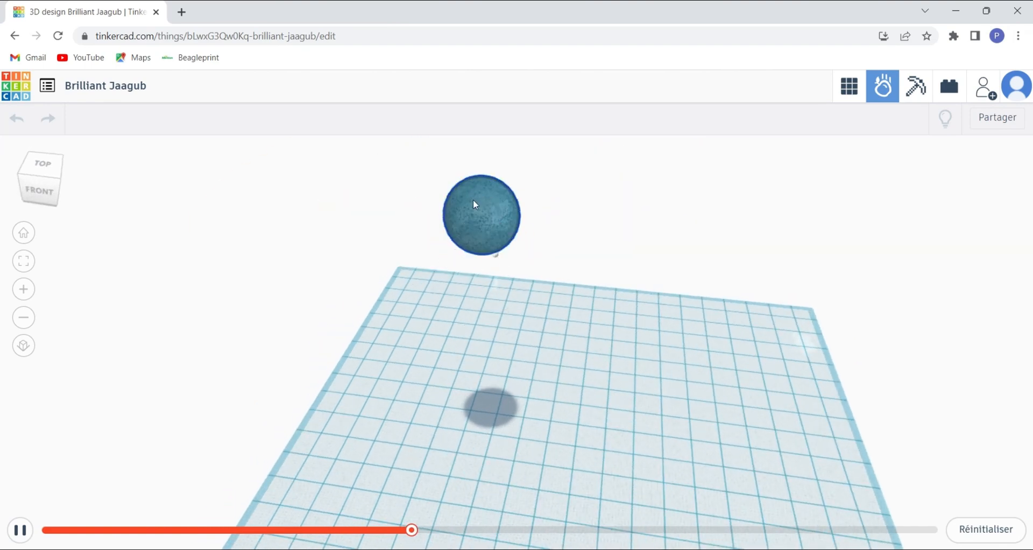
click(473, 201)
click(470, 212)
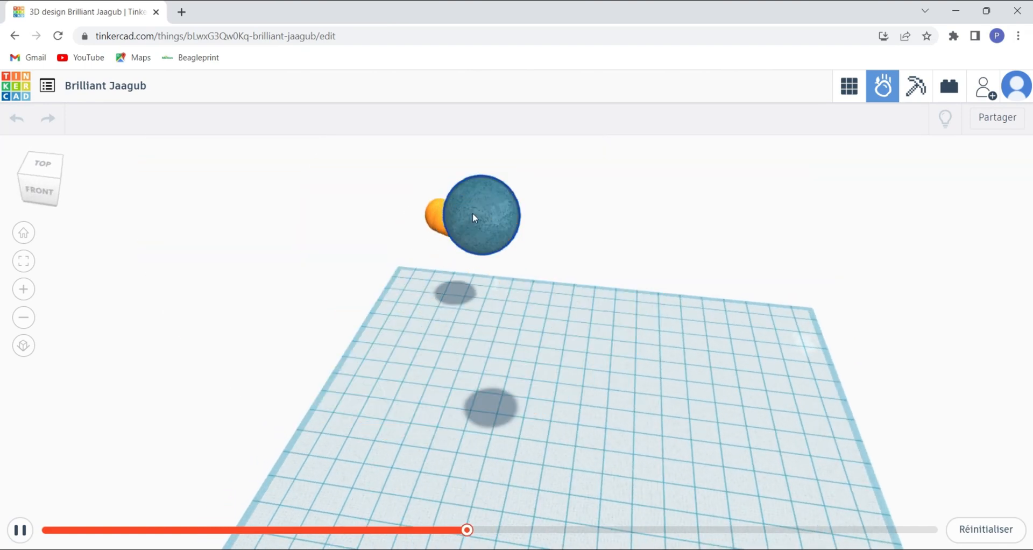
click(473, 212)
click(476, 209)
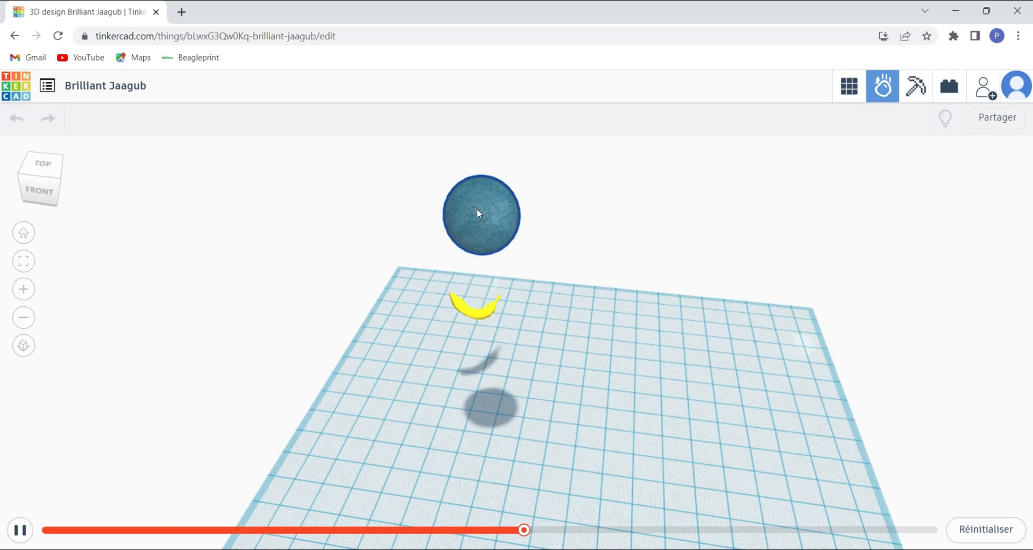
click(479, 212)
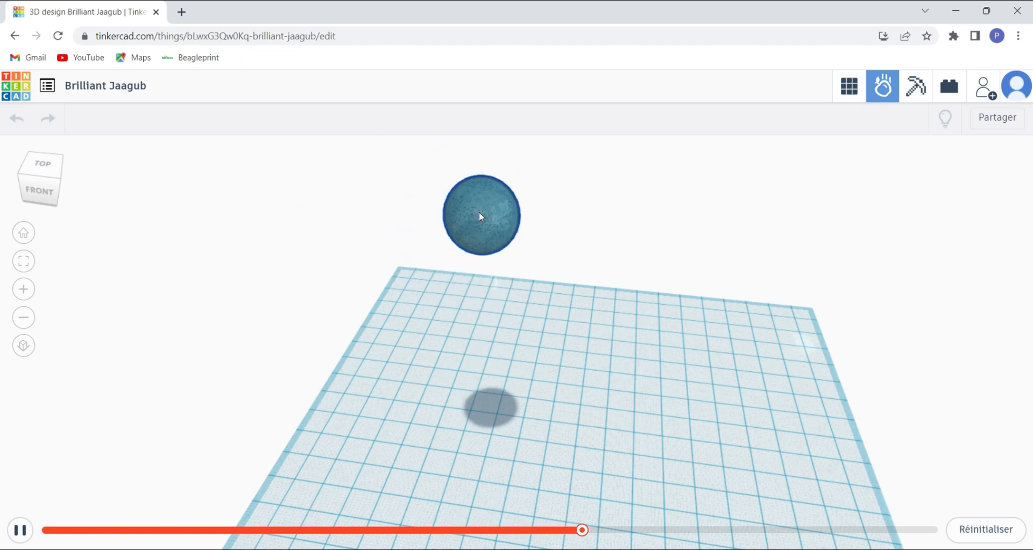
click(478, 212)
click(480, 211)
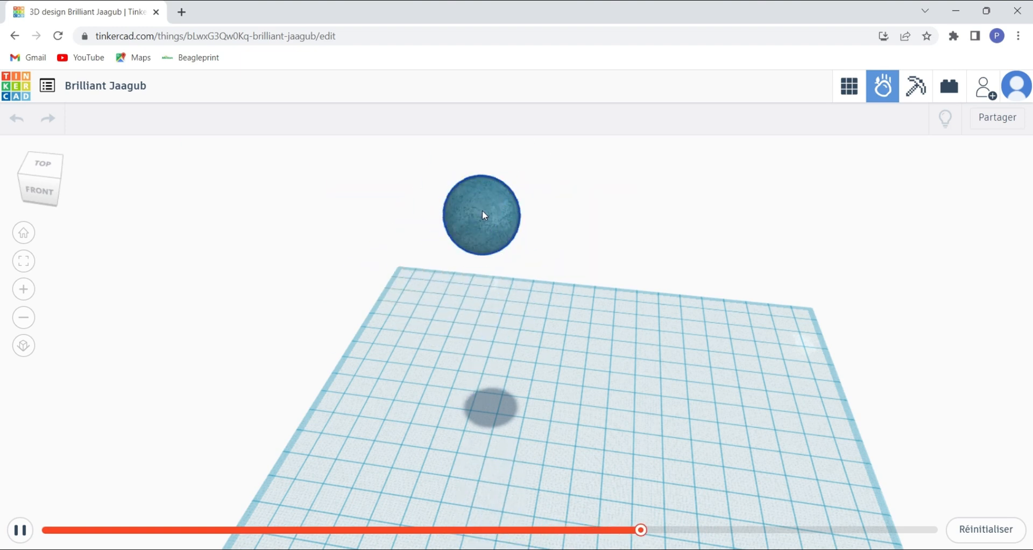
click(483, 212)
click(483, 211)
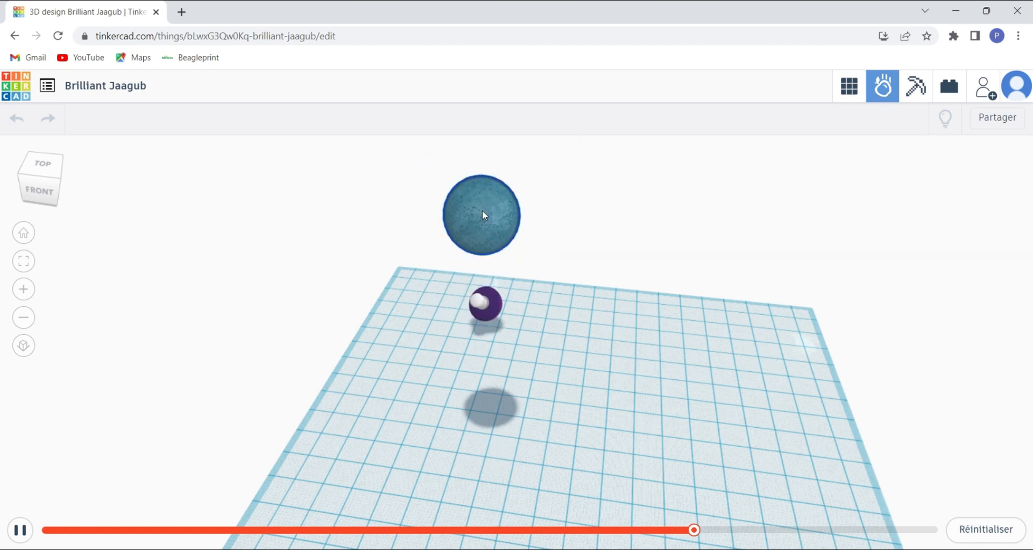
click(486, 218)
click(486, 219)
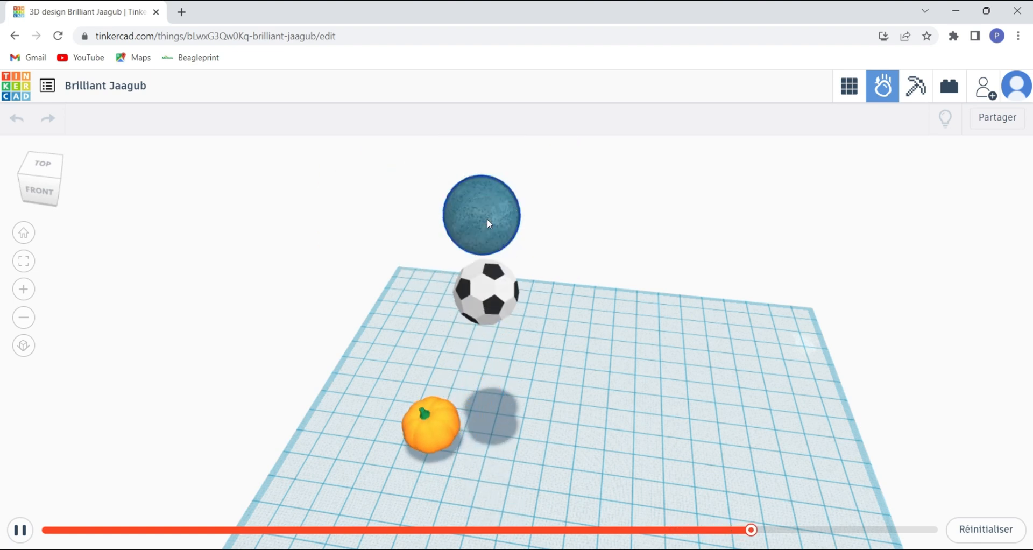
click(489, 212)
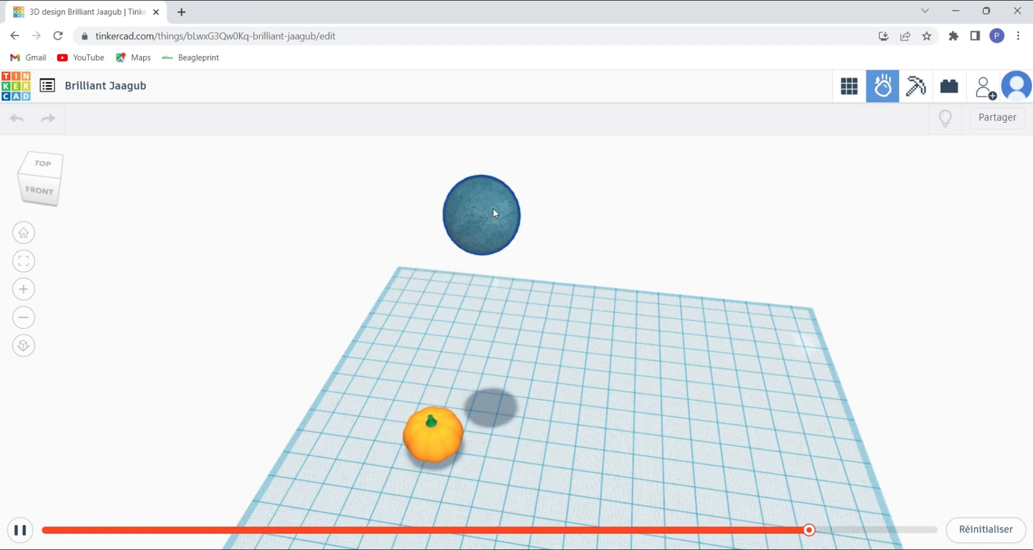
Return to the 3D editor and add a cylinder about 78 mm tall and a wedge of about 94 by 139 mm, 69 mm high
scroll(492, 209, down, 4)
middle_drag(492, 209, 511, 188)
scroll(415, 255, down, 2)
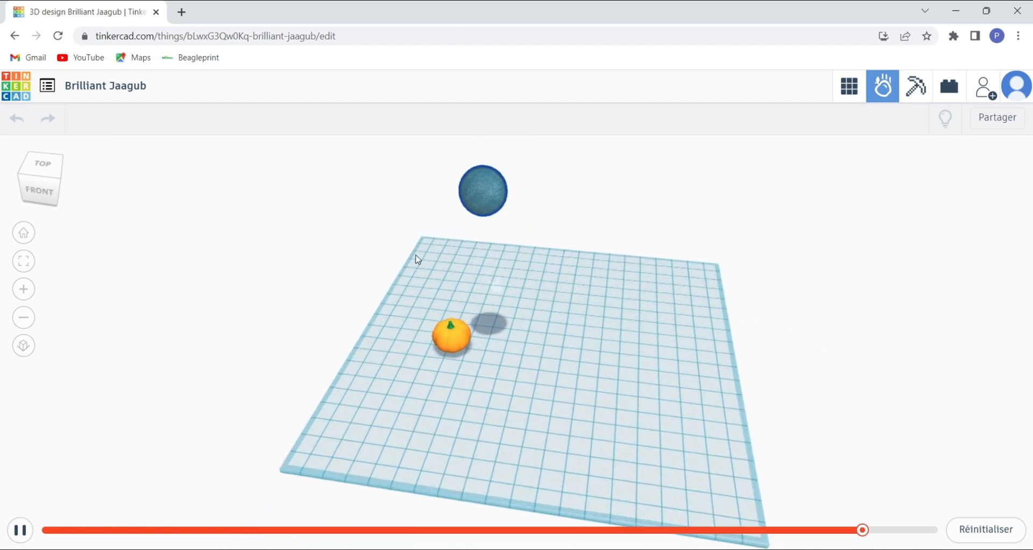
scroll(415, 255, down, 1)
middle_drag(408, 256, 350, 294)
right_drag(350, 294, 633, 270)
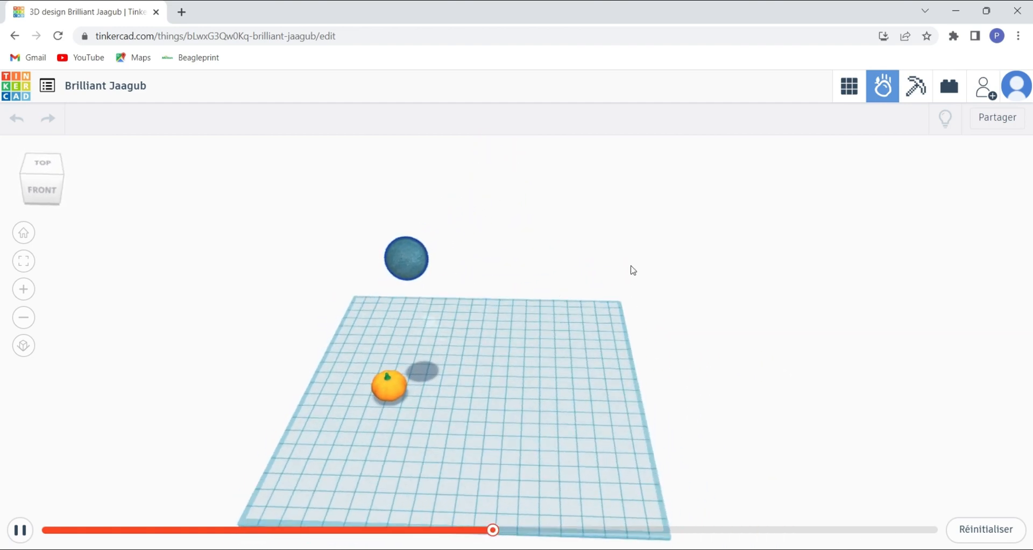
click(855, 97)
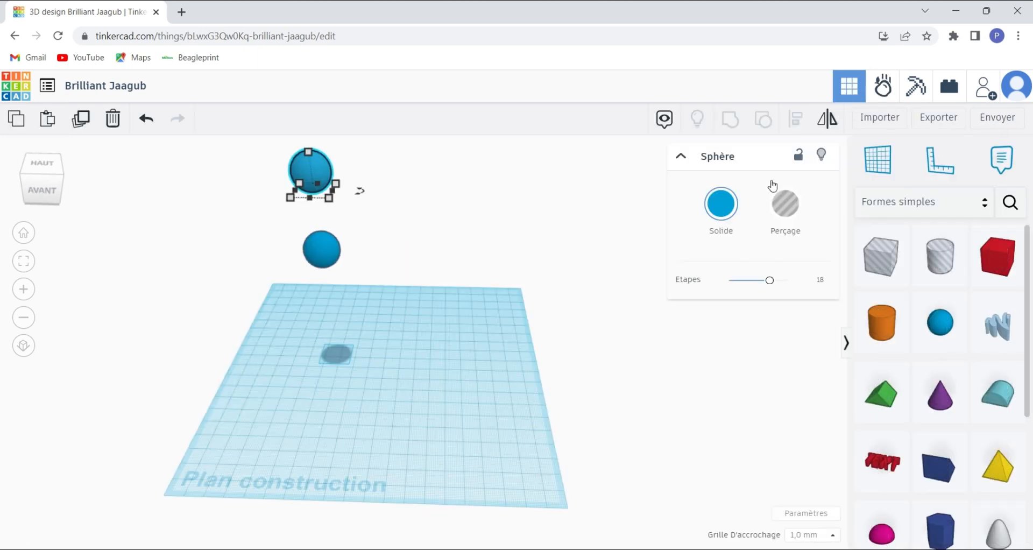
drag(881, 326, 323, 290)
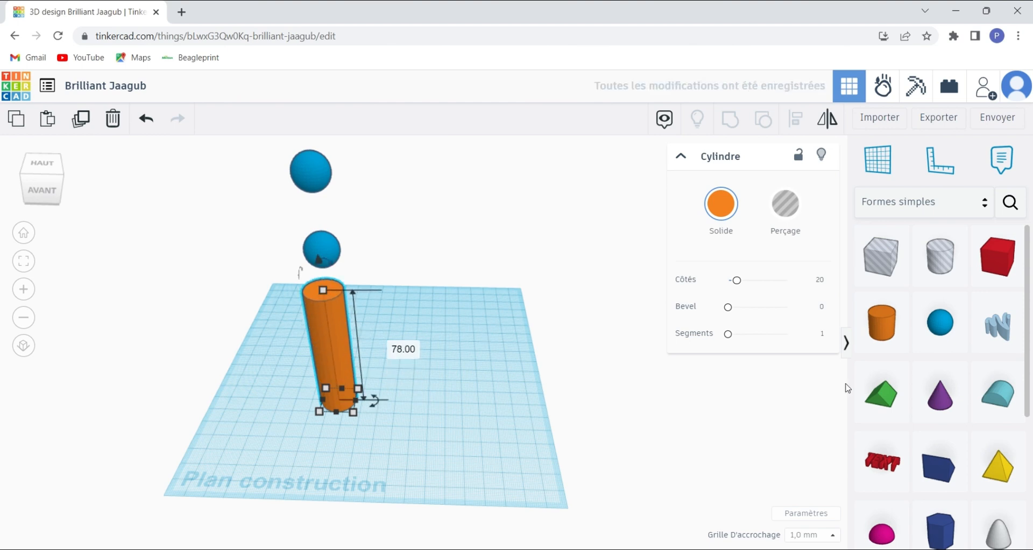
drag(939, 467, 466, 262)
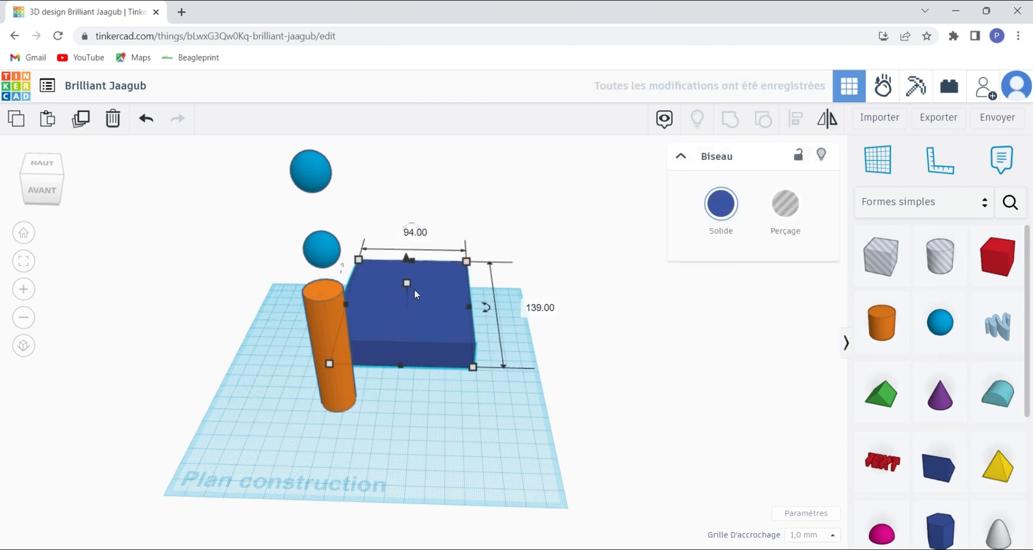
drag(407, 282, 406, 221)
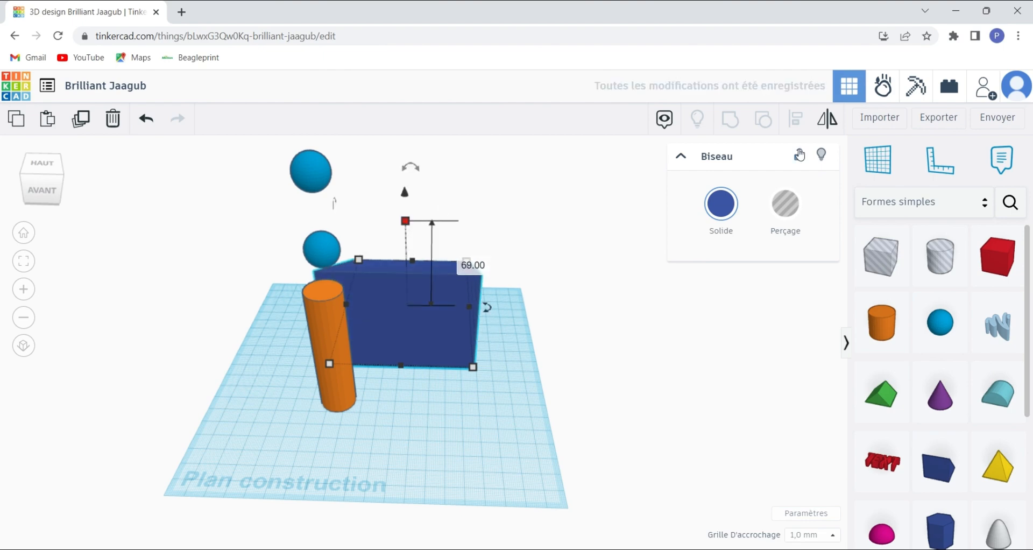
Switch to the physics simulation environment and make the lower sphere dynamic
click(883, 86)
click(446, 238)
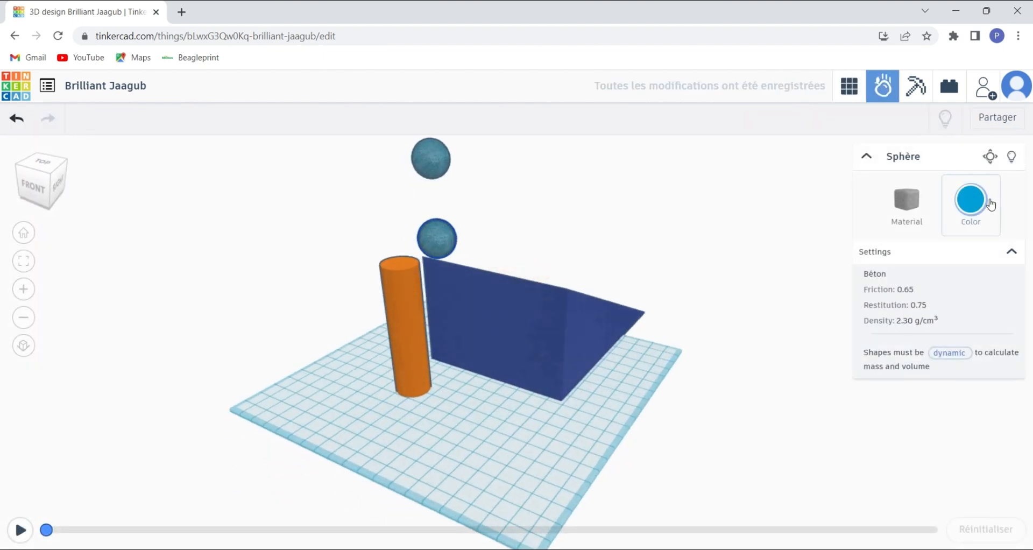
click(990, 157)
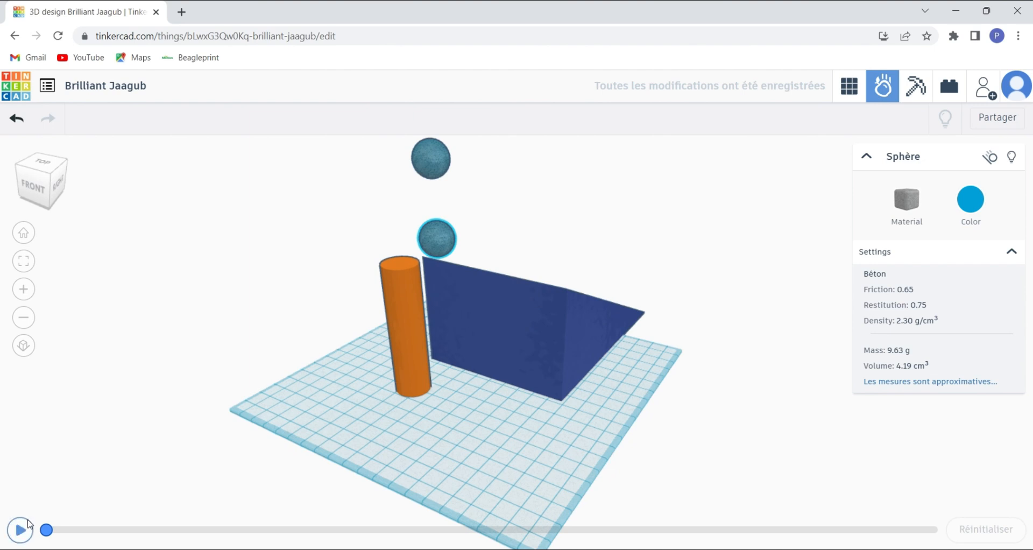
Run the simulation and examine from several angles how the spheres and thrown objects interact with the wedge and cylinder
click(26, 526)
scroll(329, 429, up, 3)
right_drag(502, 421, 366, 431)
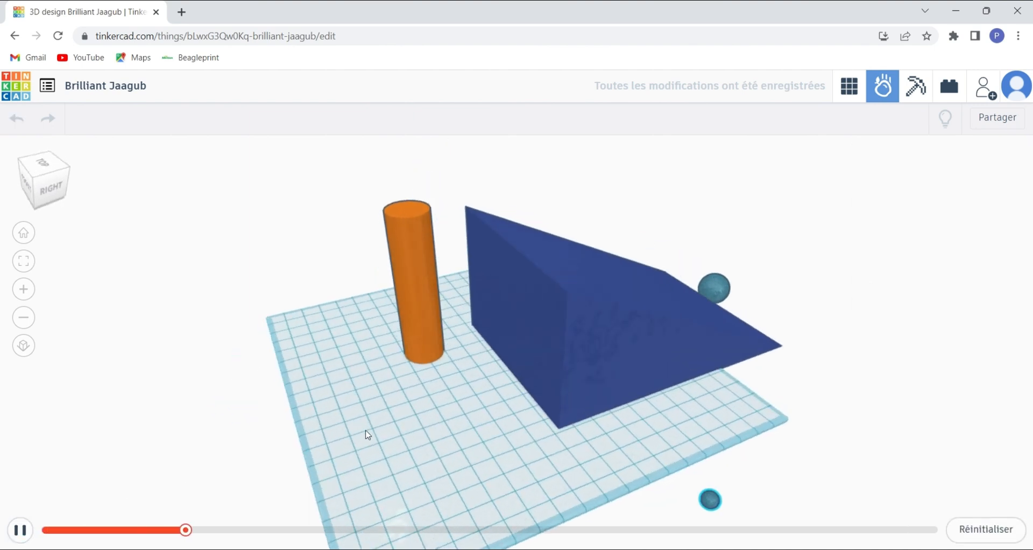
right_drag(572, 410, 538, 315)
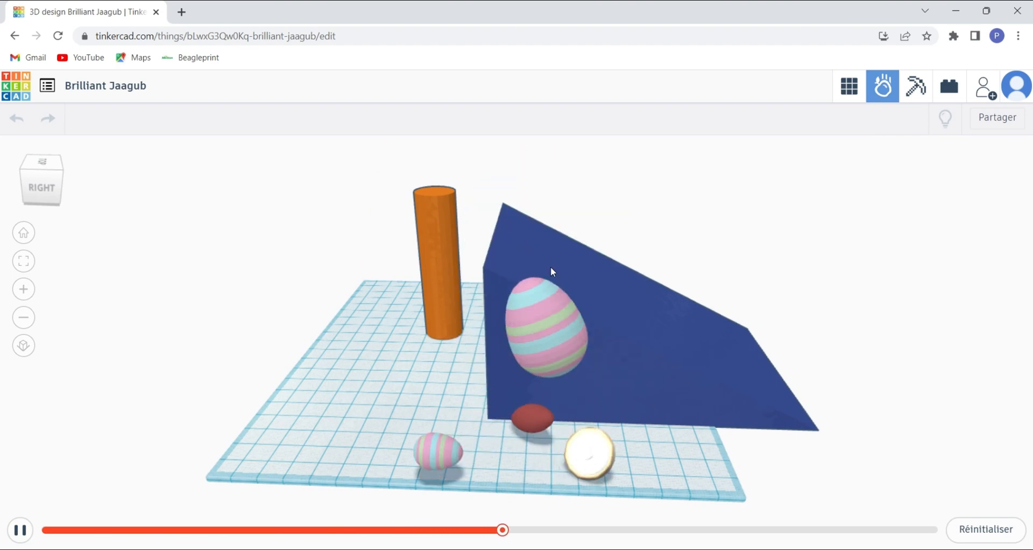
scroll(550, 269, up, 3)
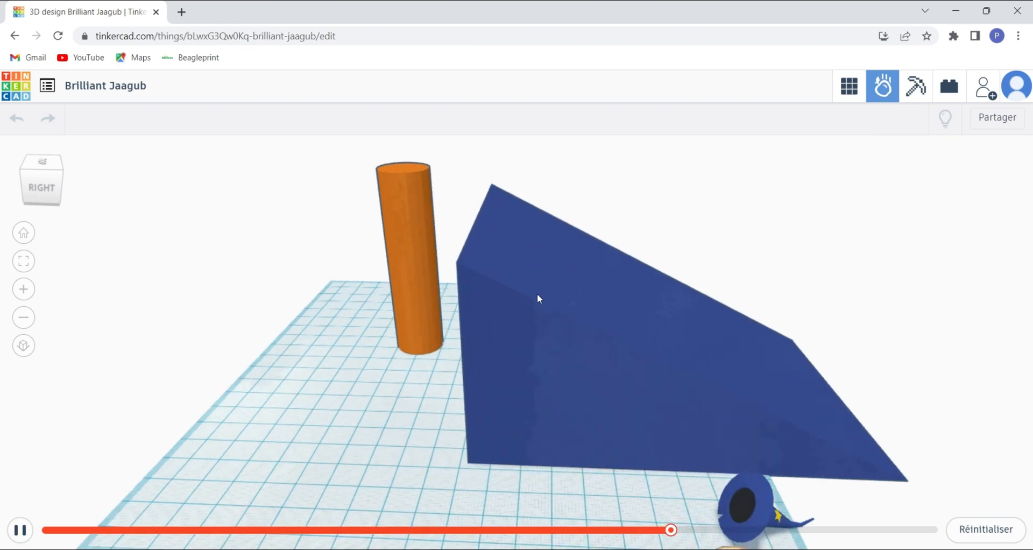
scroll(538, 294, up, 2)
right_drag(537, 293, 496, 308)
middle_drag(496, 308, 705, 359)
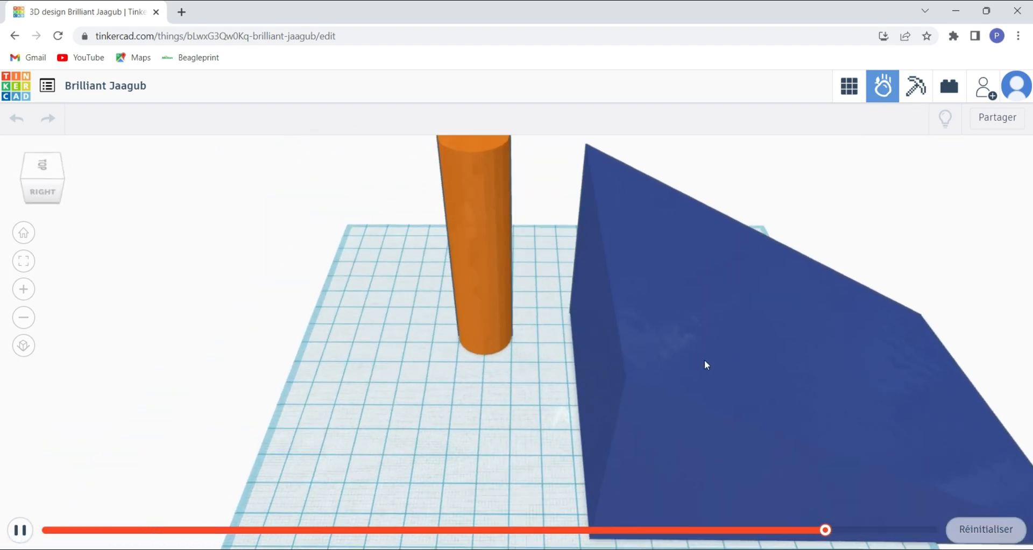
right_drag(705, 361, 679, 319)
scroll(442, 314, up, 4)
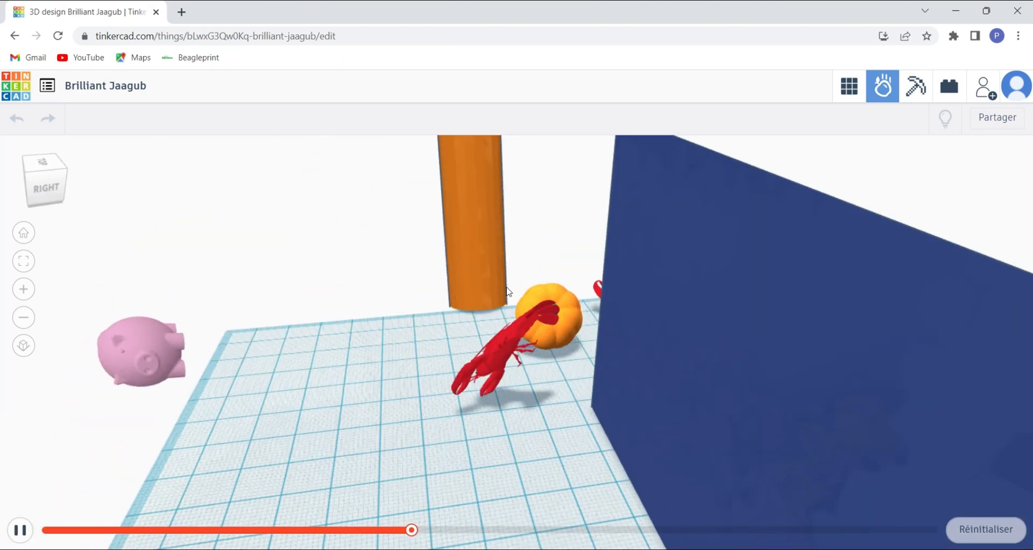
scroll(507, 288, down, 3)
middle_drag(506, 315, 470, 290)
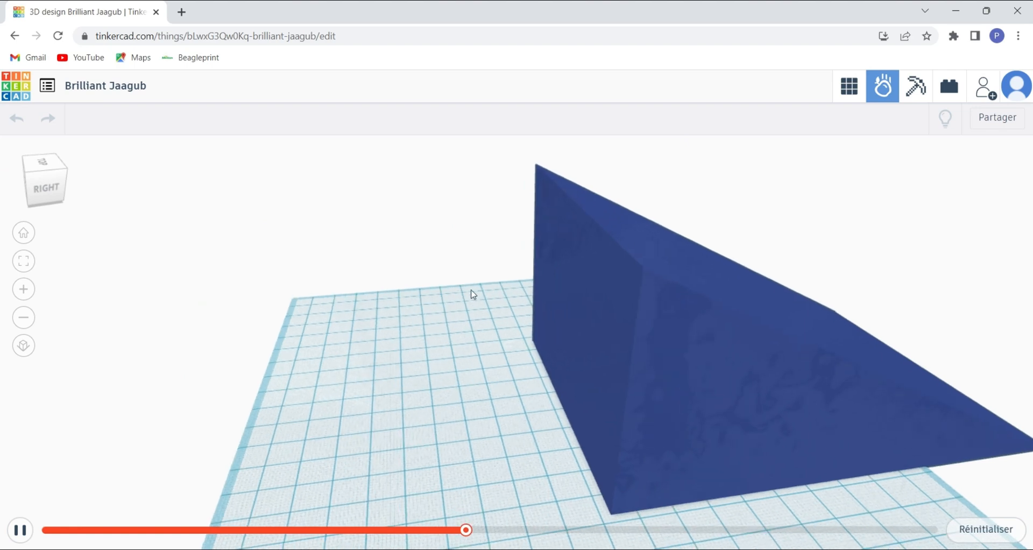
right_drag(473, 295, 541, 302)
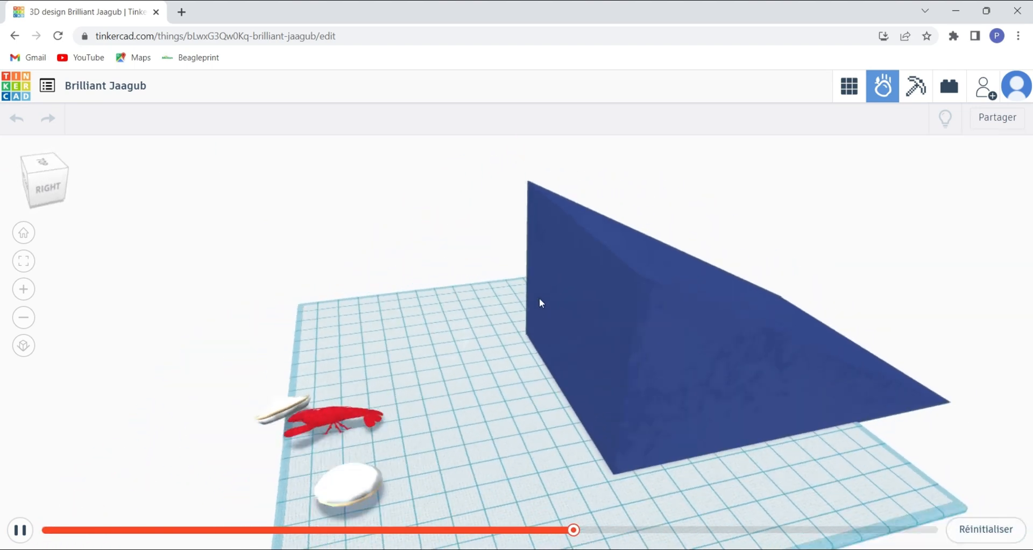
scroll(539, 299, down, 3)
right_drag(613, 318, 586, 328)
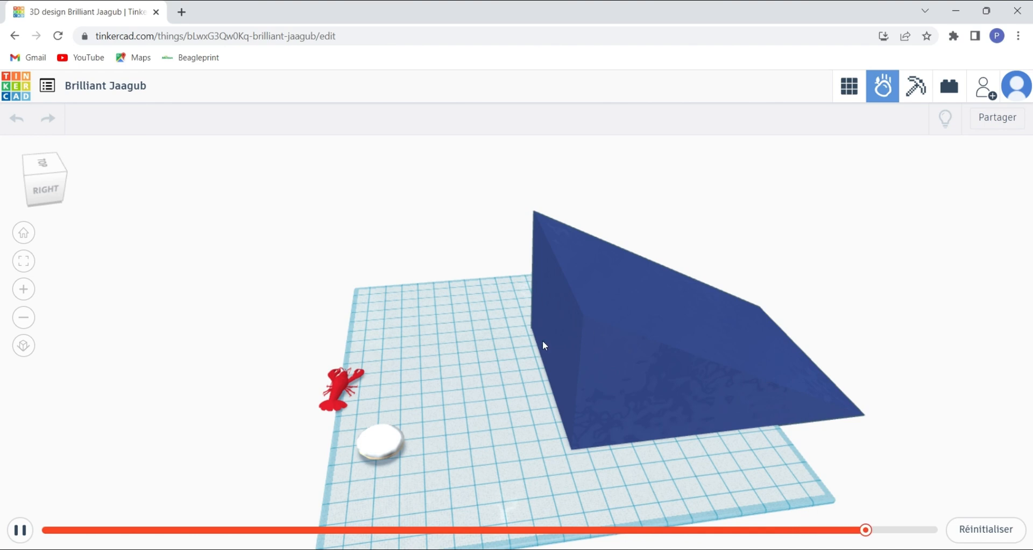
Return to the 3D editor and move the wedge toward the edge of the workplane
click(849, 86)
right_drag(708, 317, 298, 317)
drag(299, 318, 208, 315)
right_drag(528, 307, 563, 317)
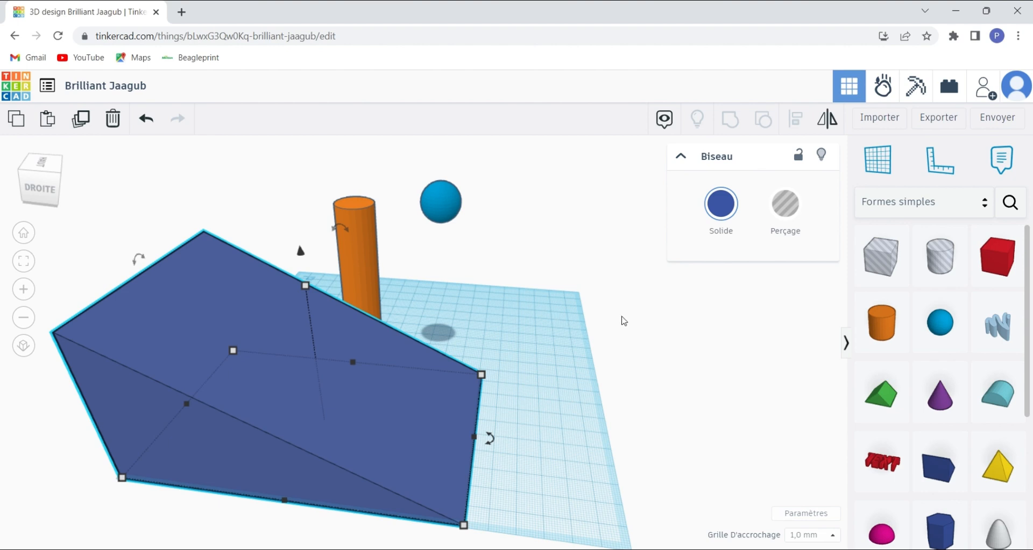
Shorten the wedge, then reposition it and raise it above the workplane
right_drag(559, 435, 584, 436)
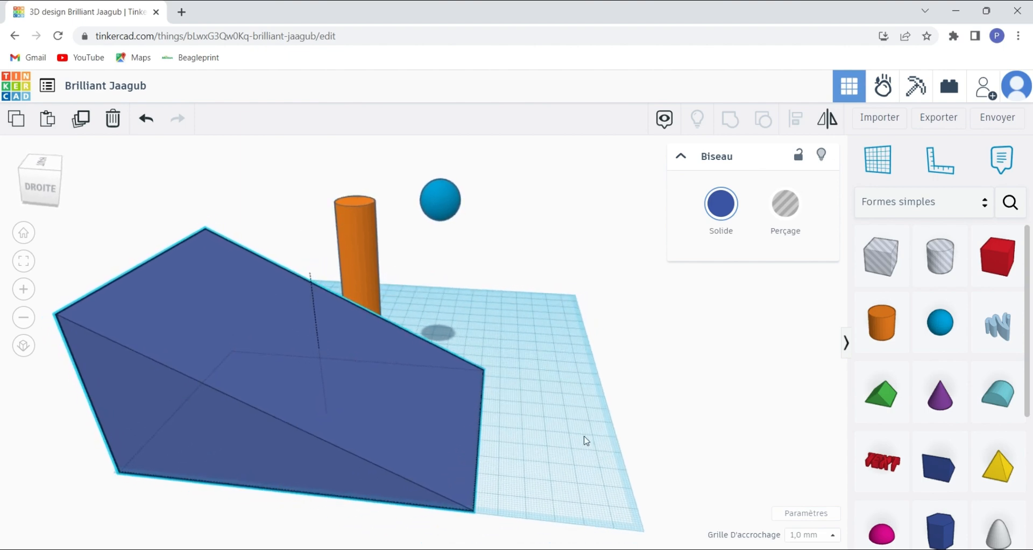
drag(477, 427, 339, 421)
drag(241, 267, 302, 358)
right_drag(538, 430, 565, 412)
drag(182, 287, 166, 189)
right_drag(485, 420, 511, 435)
Add a box beneath the raised wedge, stretch it to about 61 mm tall and resize its footprint as a support
drag(997, 256, 320, 439)
drag(316, 406, 314, 325)
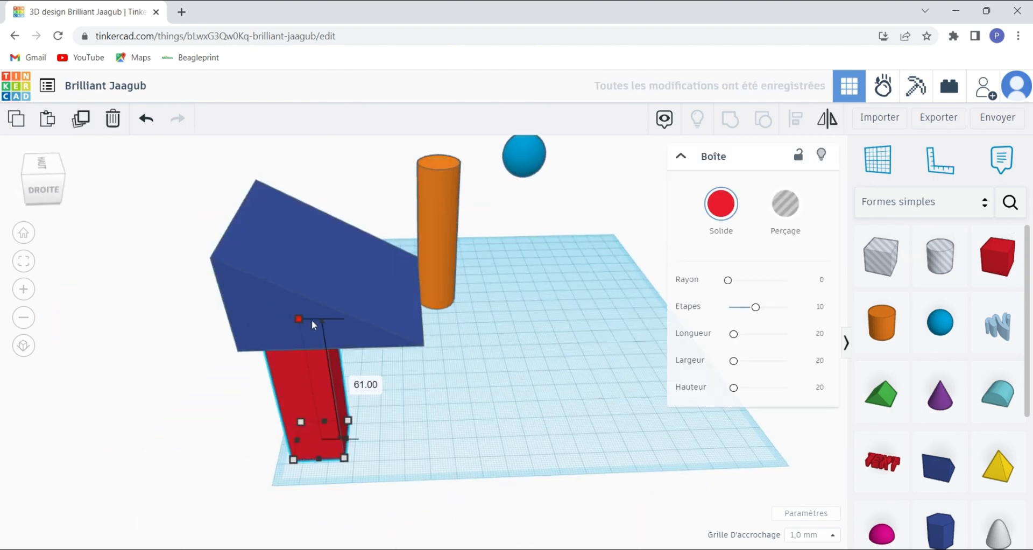
right_drag(485, 430, 538, 419)
drag(261, 380, 334, 395)
Align the box with the wedge and group them into a single ramp
click(399, 391)
shift+click(242, 194)
right_drag(484, 431, 388, 419)
click(254, 305)
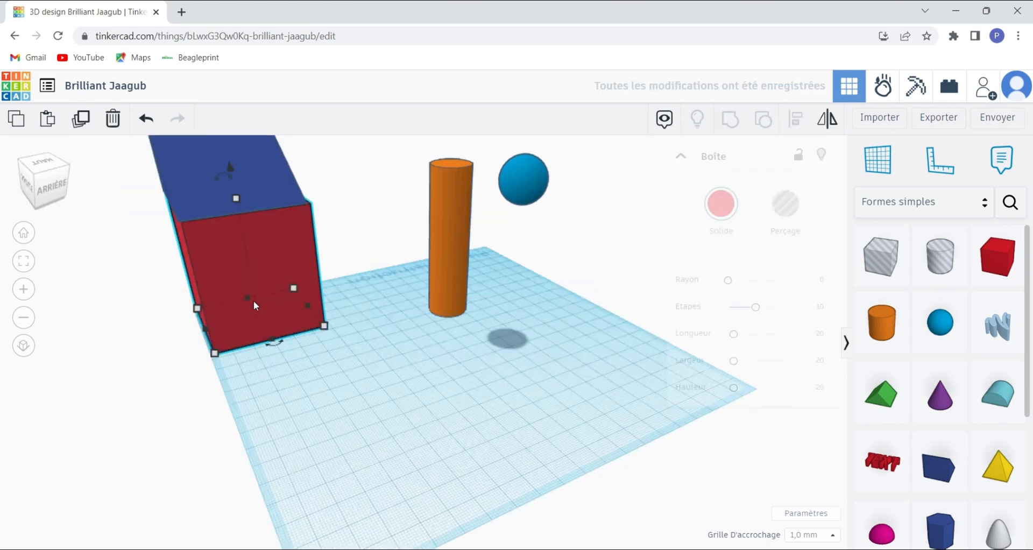
shift+click(242, 172)
click(796, 119)
right_drag(301, 301, 409, 280)
click(730, 119)
right_drag(486, 321, 441, 355)
key(ctrl+z)
Move both spheres over the high end of the ramp, one above the other
drag(467, 247, 211, 211)
drag(469, 154, 280, 229)
right_drag(344, 301, 399, 285)
drag(291, 237, 264, 240)
right_drag(302, 285, 245, 300)
scroll(244, 300, down, 1)
drag(183, 194, 313, 285)
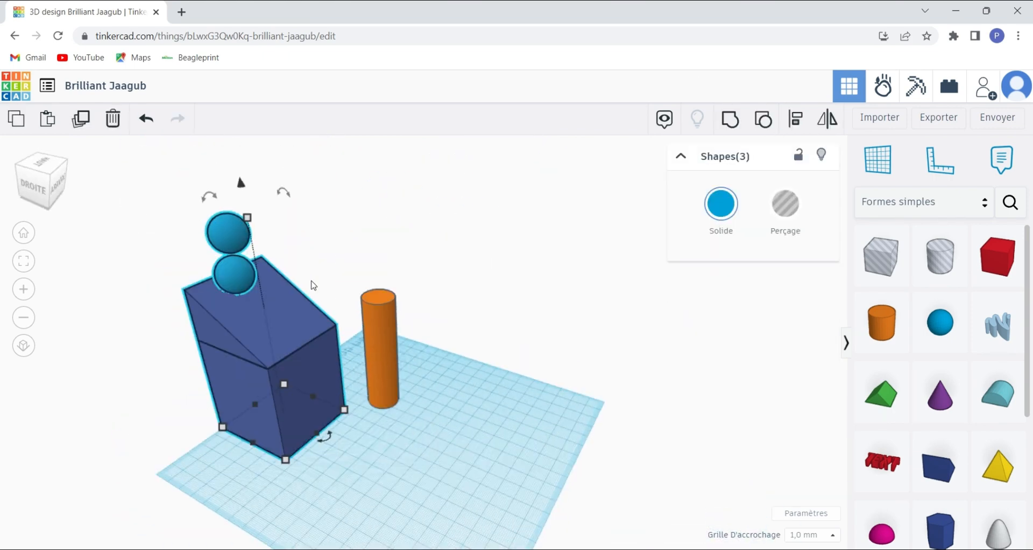
Raise the two spheres and increase the height of the grouped ramp
click(228, 232)
drag(212, 182, 203, 134)
click(235, 274)
drag(220, 225, 204, 151)
click(258, 309)
drag(258, 283, 246, 220)
Move the cylinder to the ramp's low end at a height of 95 mm and duplicate it alongside
drag(377, 355, 339, 376)
right_drag(430, 350, 377, 333)
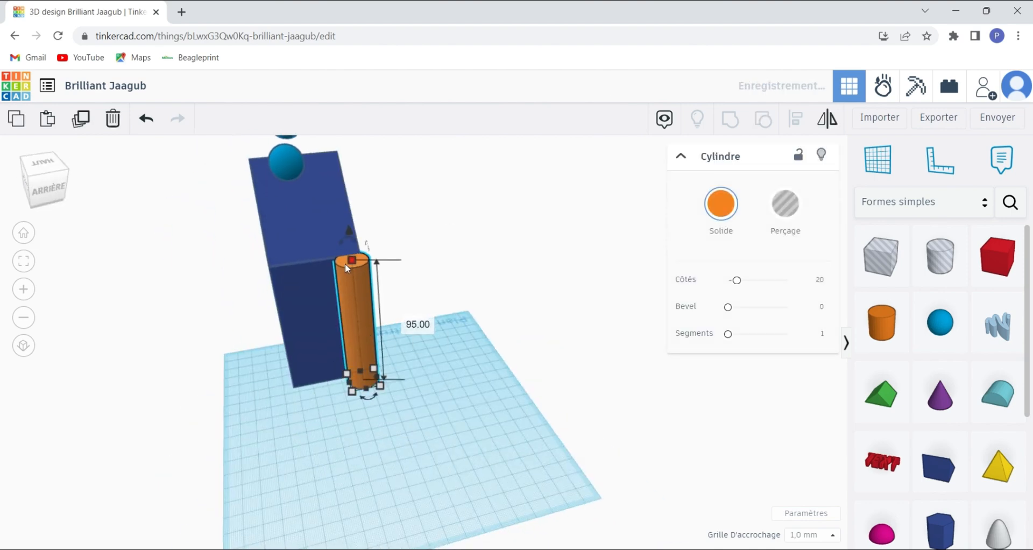
key(ctrl+d)
drag(358, 322, 290, 335)
Duplicate the pair of upright cylinders and place the copy as a shorter pair farther from the ramp
right_drag(450, 325, 425, 426)
drag(388, 341, 411, 465)
key(ctrl+d)
drag(375, 385, 432, 375)
right_drag(441, 446, 392, 343)
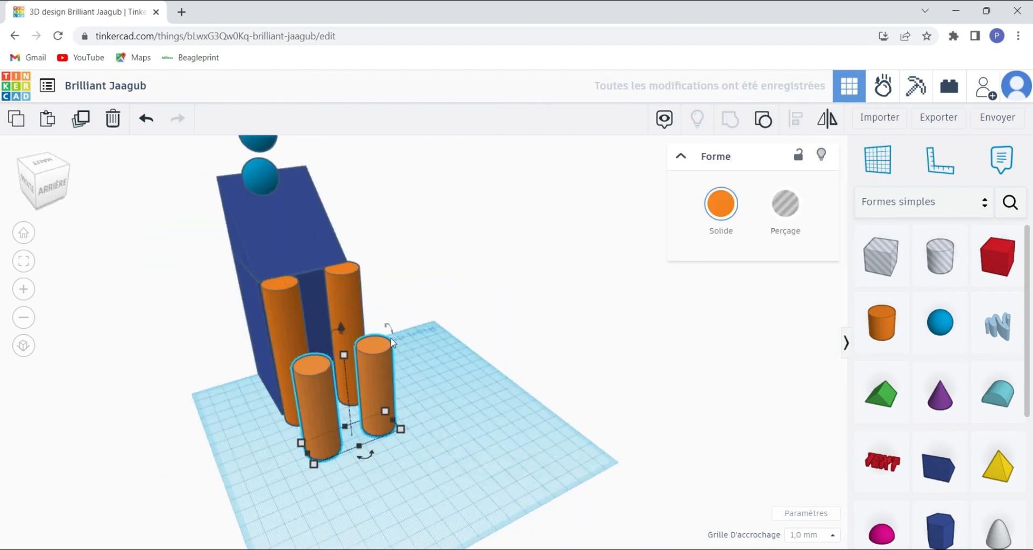
Duplicate the shorter cylinder pair, move the copy between the uprights and tilt it by -22.5° as rails
click(146, 119)
click(81, 118)
right_drag(442, 376, 517, 328)
drag(417, 257, 391, 269)
drag(425, 344, 371, 339)
drag(328, 420, 355, 433)
right_drag(441, 430, 512, 387)
drag(382, 274, 370, 270)
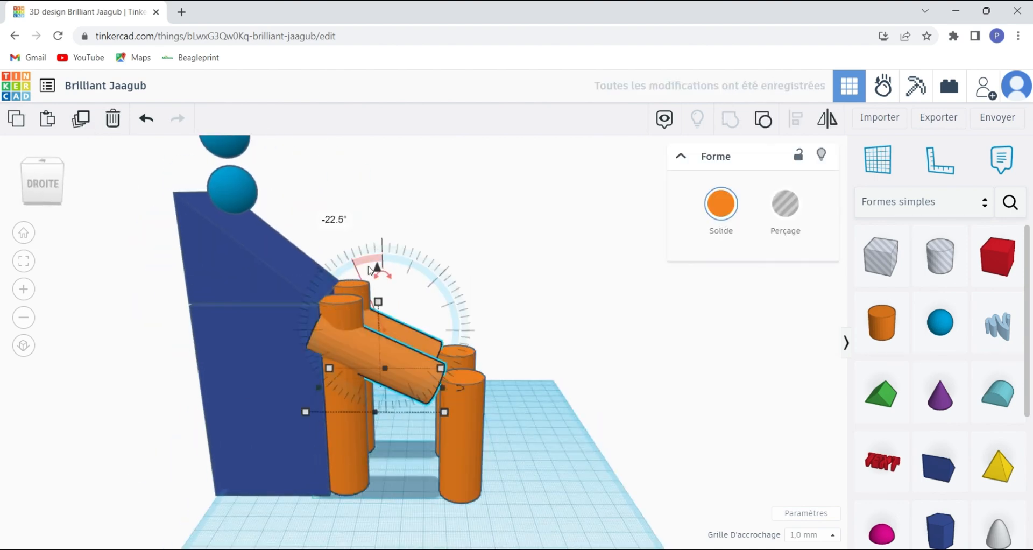
Adjust the tilted rails against the upright cylinders and group all the cylinder shapes
right_drag(462, 291, 353, 347)
drag(375, 399, 373, 384)
right_drag(430, 398, 544, 452)
drag(511, 350, 401, 508)
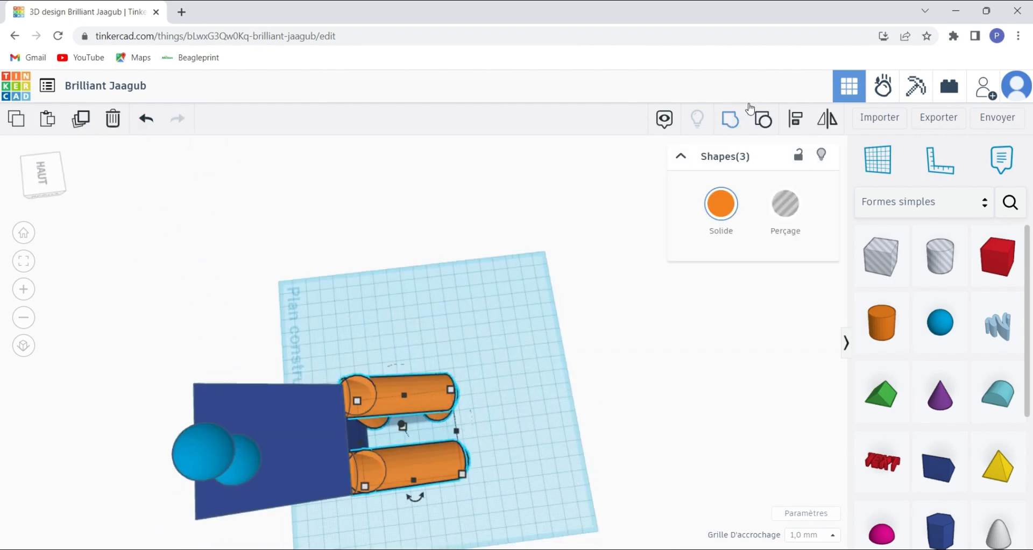
click(730, 119)
Duplicate the grouped cylinder structure and try repositioning the copy as a further section of the track
right_drag(511, 409, 495, 307)
key(ctrl+d)
drag(309, 301, 294, 366)
drag(362, 517, 458, 463)
drag(336, 366, 323, 414)
Select the two upright cylinders beside the ramp and align them with each other
click(516, 334)
right_drag(463, 344, 575, 177)
drag(585, 237, 466, 451)
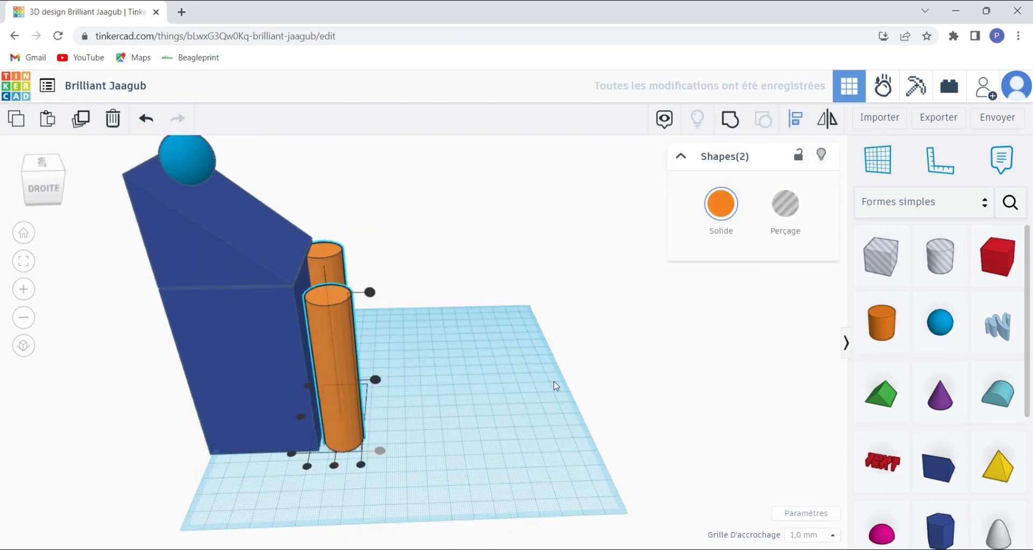
click(555, 386)
right_drag(555, 386, 302, 307)
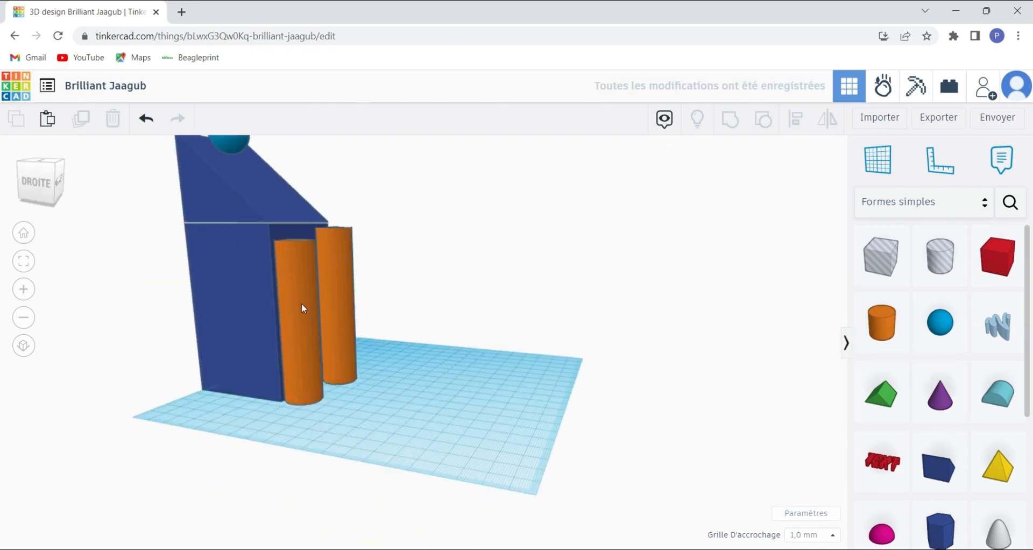
Group the two upright cylinders beside the ramp and place a duplicate of the pair farther from it
click(302, 305)
right_drag(377, 291, 548, 350)
click(344, 277)
shift+click(334, 345)
key(ctrl+g)
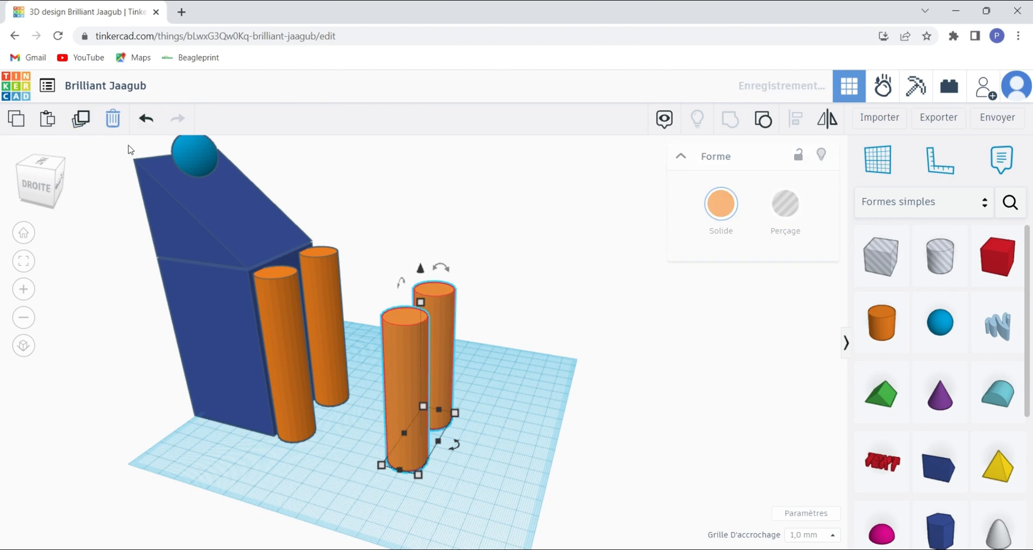
drag(420, 270, 348, 228)
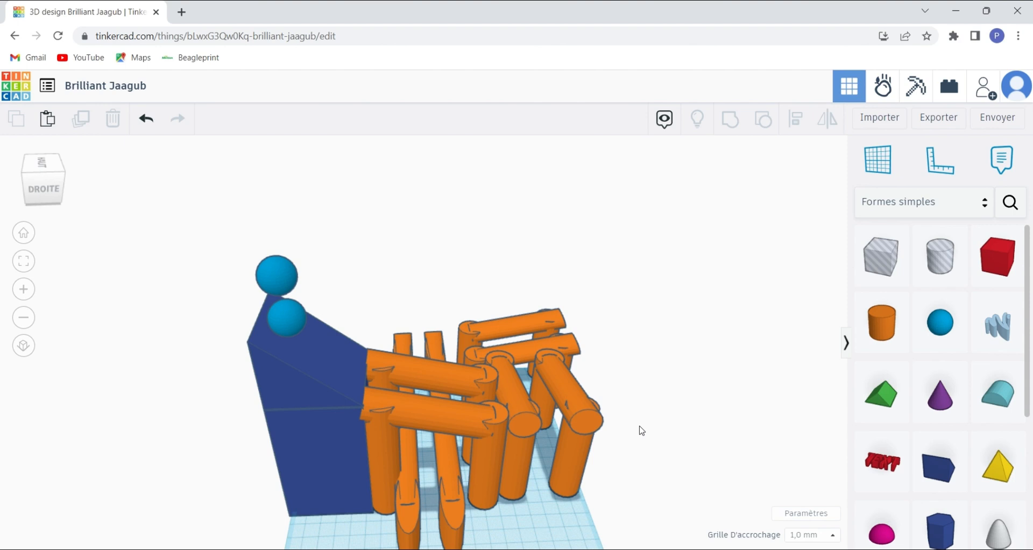
Switch to the physics simulation workspace and set the material of both spheres to Plastique
click(885, 88)
right_drag(519, 437, 531, 338)
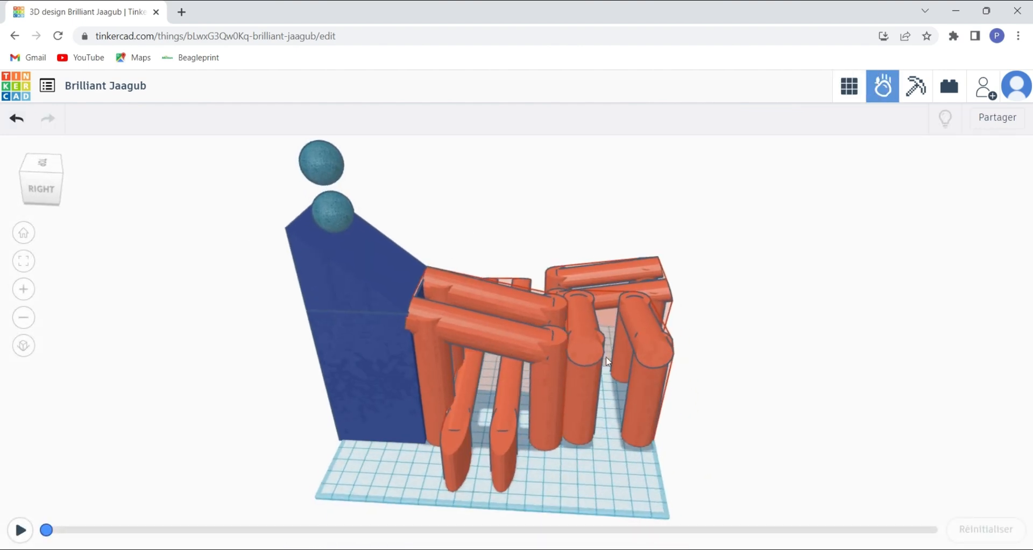
right_drag(607, 361, 466, 310)
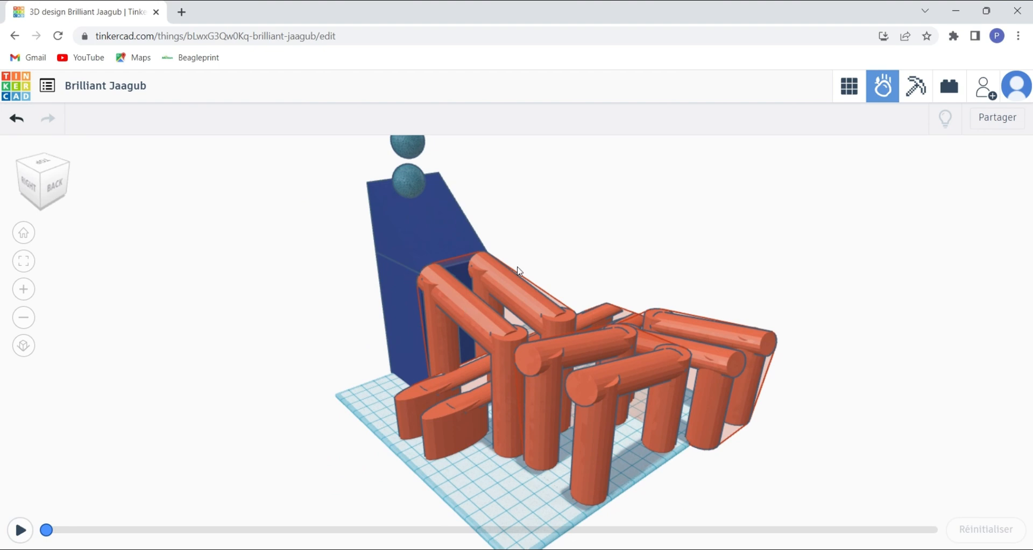
right_drag(568, 312, 543, 431)
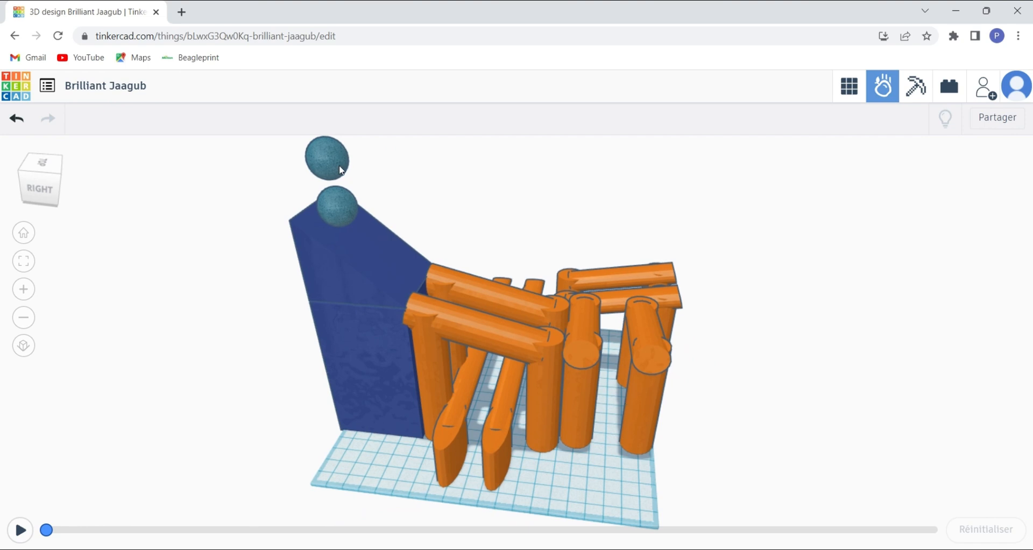
click(316, 161)
click(901, 230)
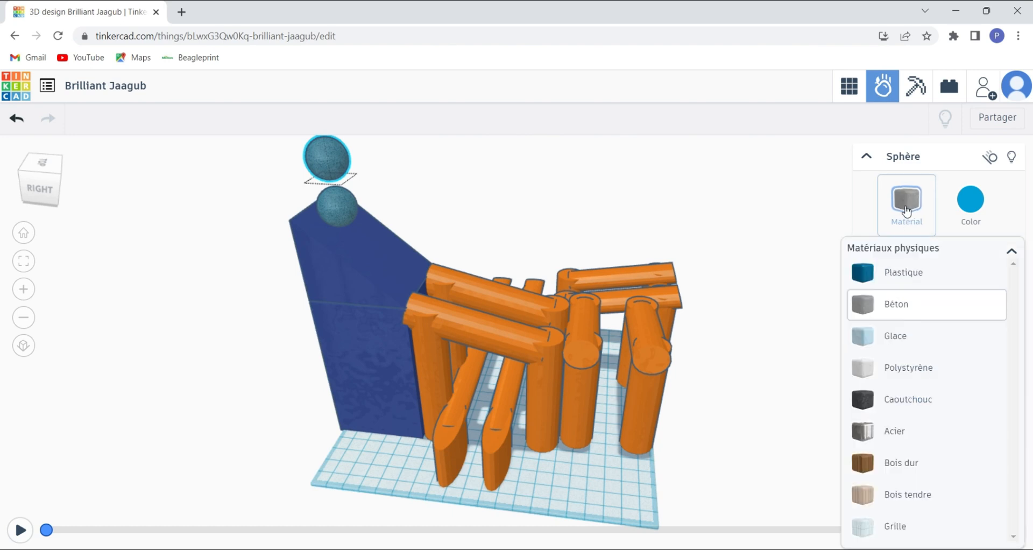
click(861, 272)
click(347, 207)
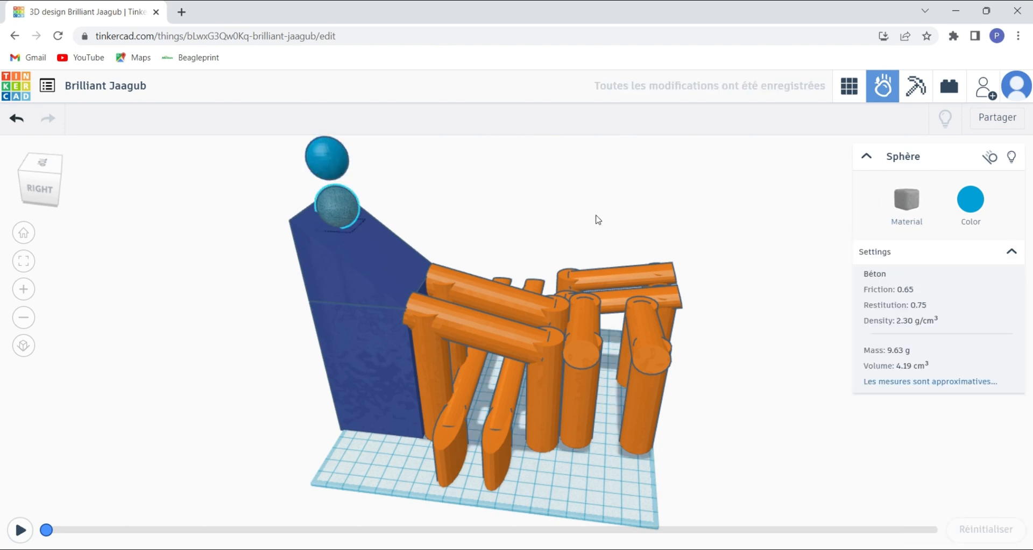
click(915, 217)
click(866, 271)
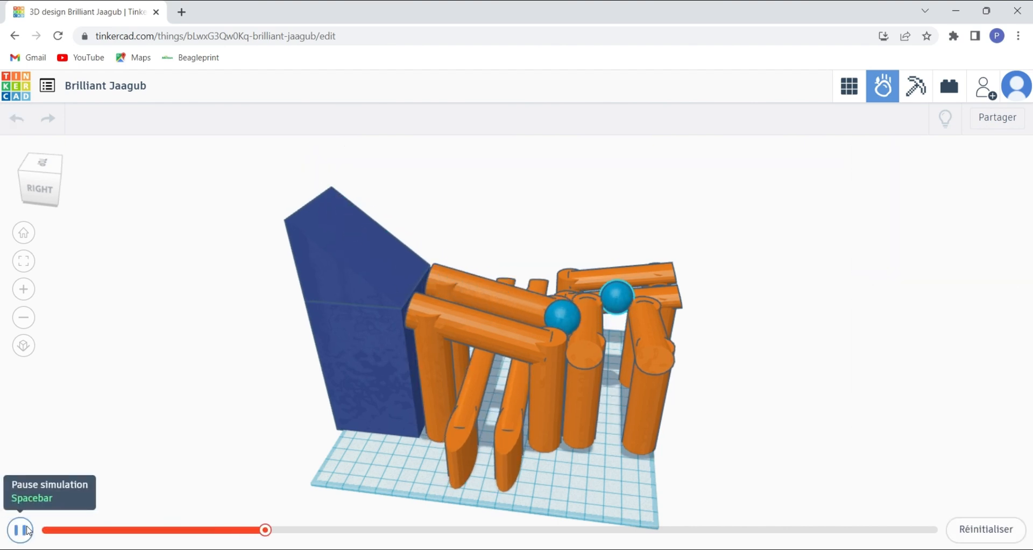
Watch the simulated spheres roll along the track, reset the simulation and return to the 3D design
scroll(638, 365, up, 1)
right_drag(637, 359, 400, 393)
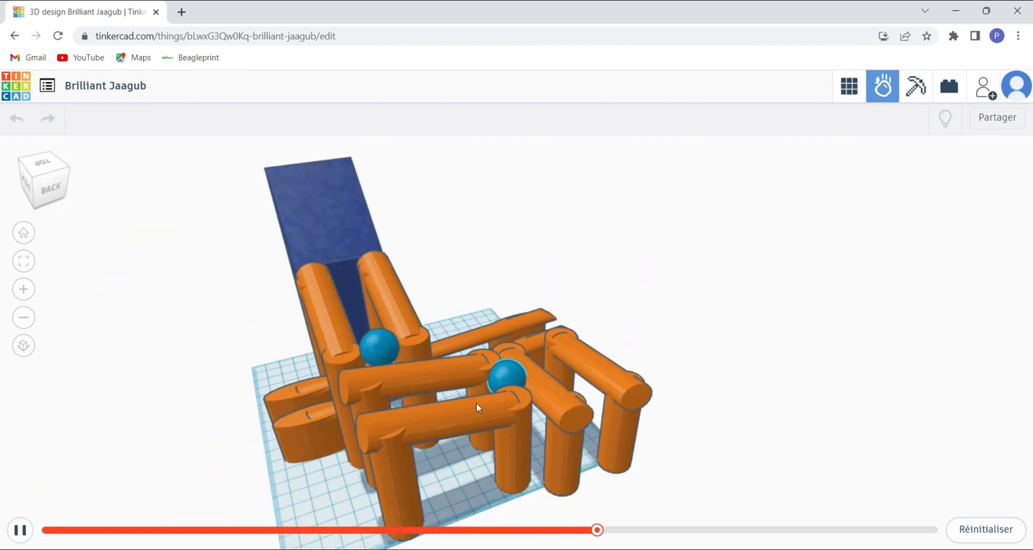
right_drag(476, 402, 519, 395)
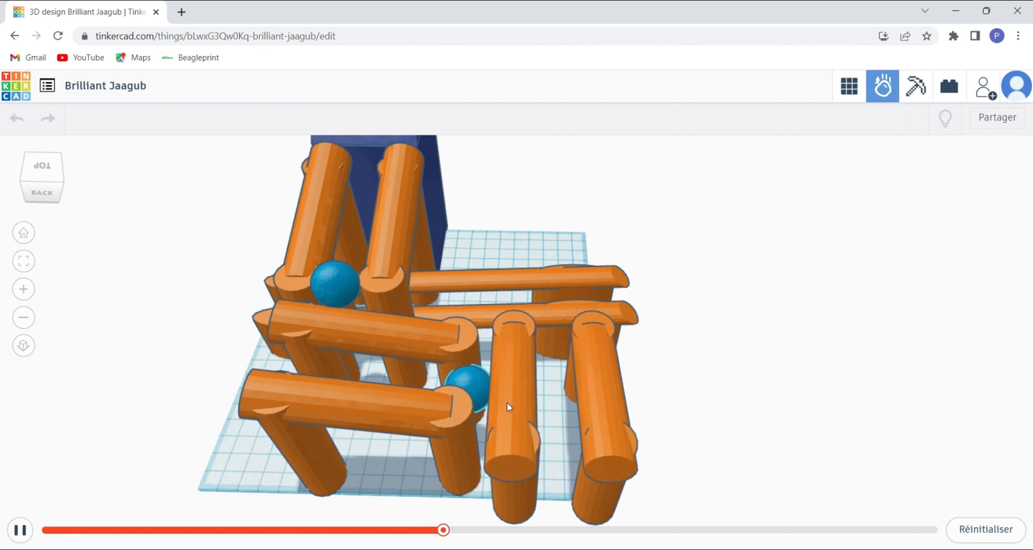
click(990, 528)
click(849, 86)
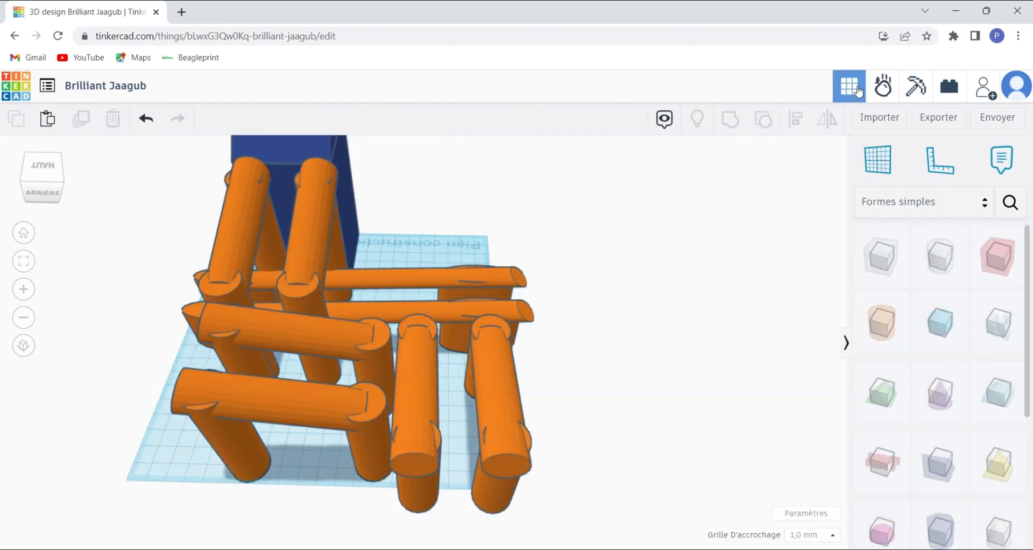
Adjust the placement of the lower cylinder track sections to improve how the spheres pass between them
click(412, 367)
right_drag(517, 409, 474, 371)
click(278, 351)
right_drag(278, 350, 150, 329)
right_drag(516, 425, 640, 431)
click(558, 457)
click(590, 274)
Run the physics simulation again and watch how the spheres pass from the second to the third track section
click(882, 86)
right_drag(398, 290, 452, 324)
scroll(451, 321, down, 2)
click(20, 530)
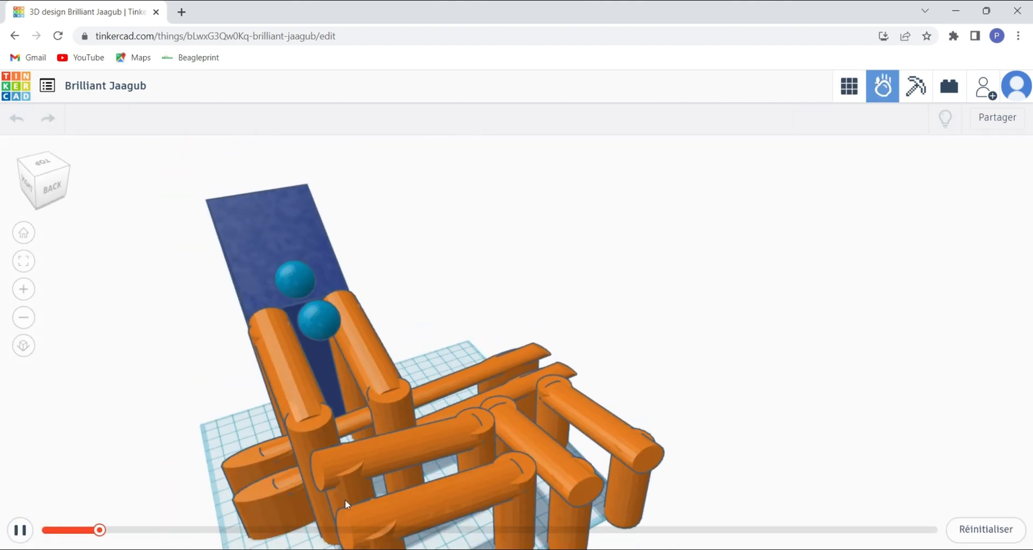
right_drag(628, 424, 455, 423)
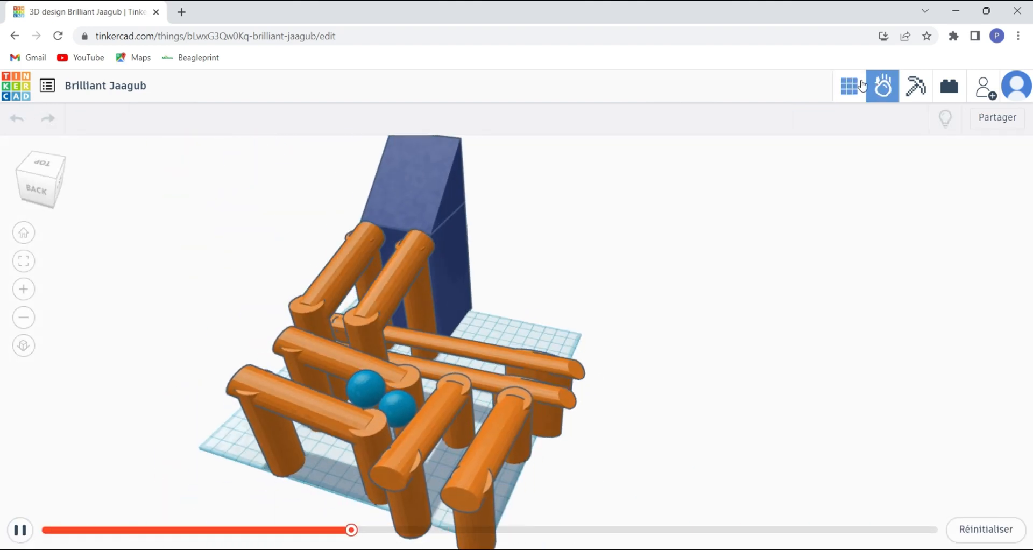
Lower the third track section in the design, rerun the simulation, then reset it and return to the design
click(850, 86)
click(359, 391)
click(364, 339)
click(882, 86)
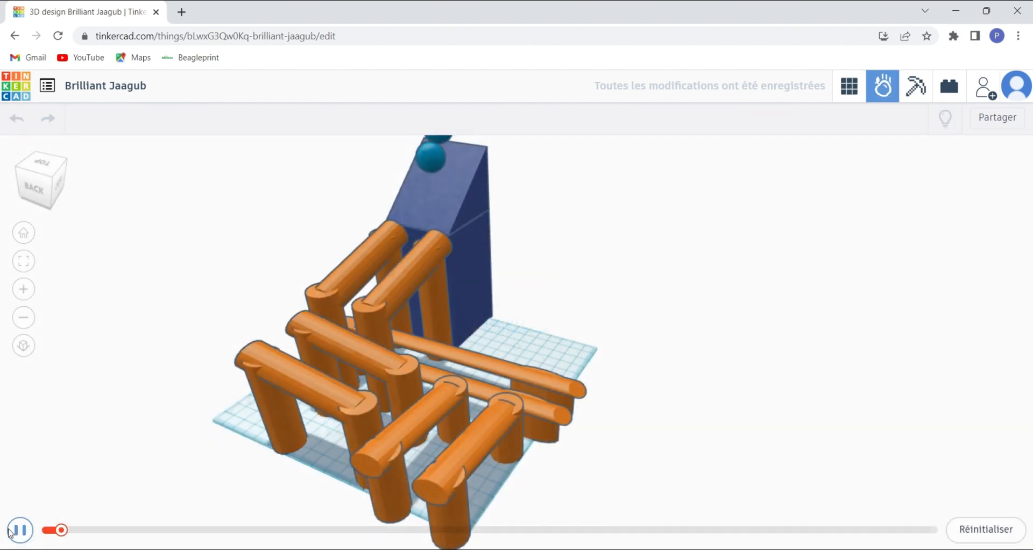
click(21, 530)
click(975, 530)
click(850, 86)
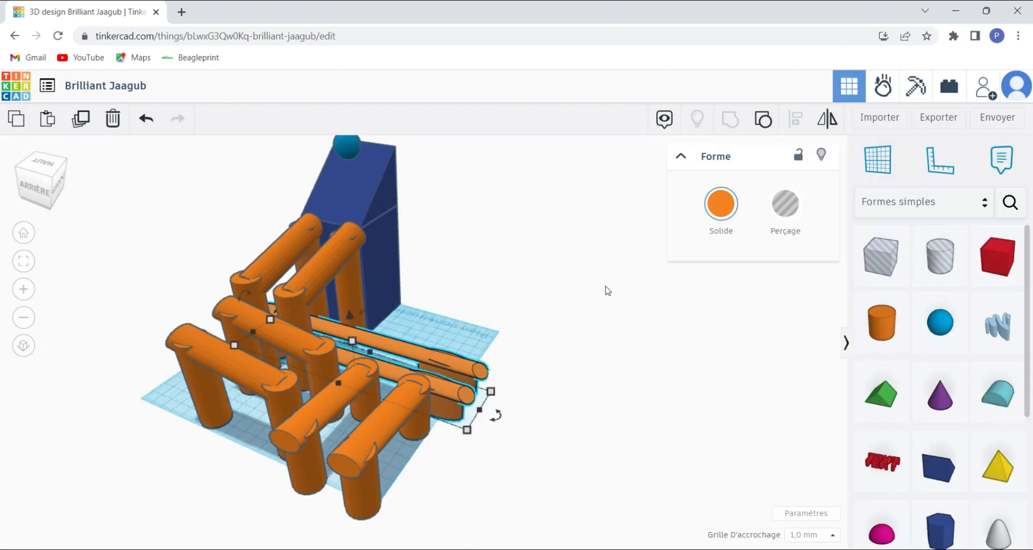
Lower the third track section further and sink the last pair of rails closer to the workplane
click(396, 422)
drag(396, 407, 396, 418)
right_drag(549, 392, 479, 399)
click(477, 395)
drag(370, 329, 370, 343)
right_drag(508, 371, 473, 374)
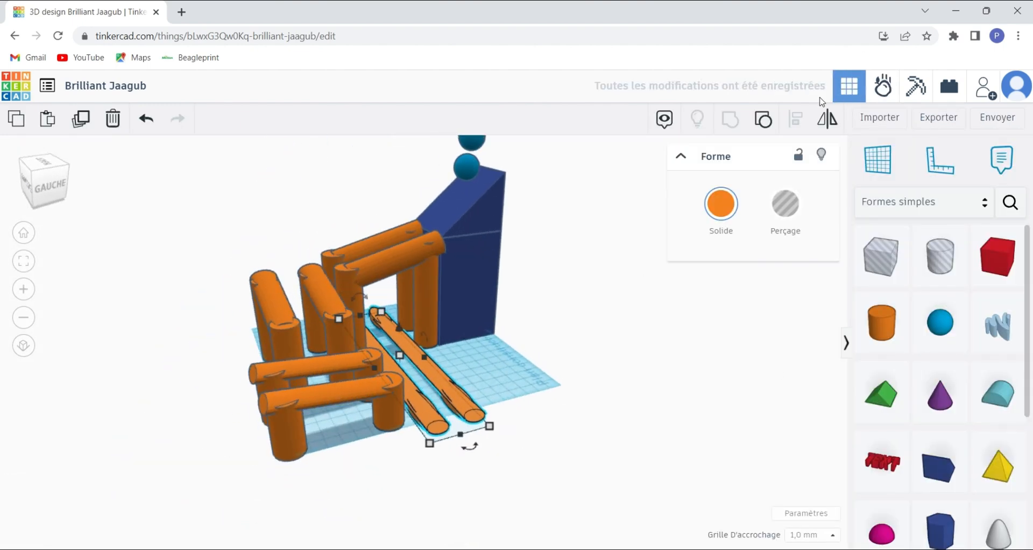
Rerun the simulation and replay parts of its timeline to examine the spheres' path from several angles
click(882, 86)
right_drag(606, 334, 641, 338)
click(21, 530)
right_drag(710, 471, 619, 431)
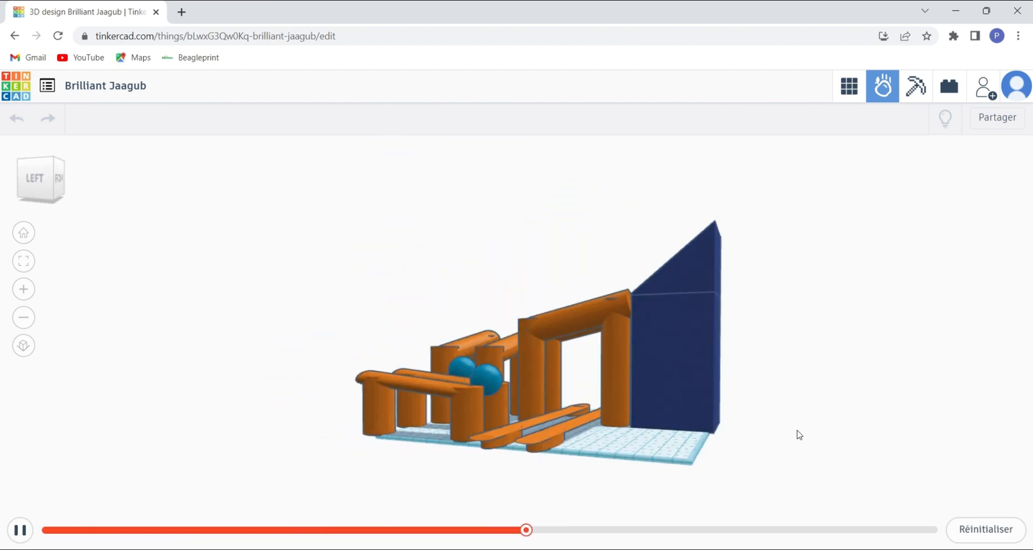
right_drag(796, 430, 720, 517)
right_drag(509, 305, 700, 301)
click(500, 530)
click(302, 530)
scroll(551, 370, up, 3)
right_drag(700, 344, 440, 326)
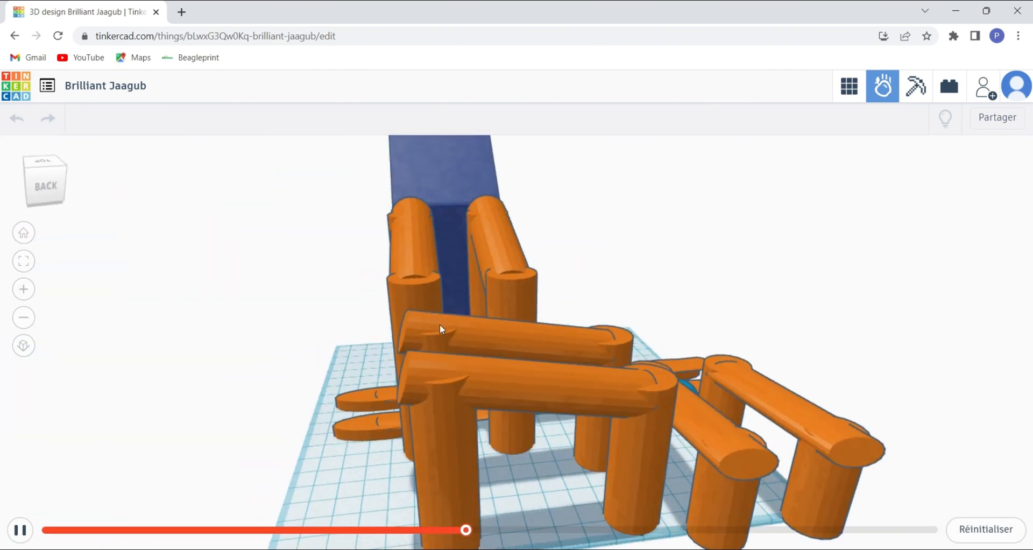